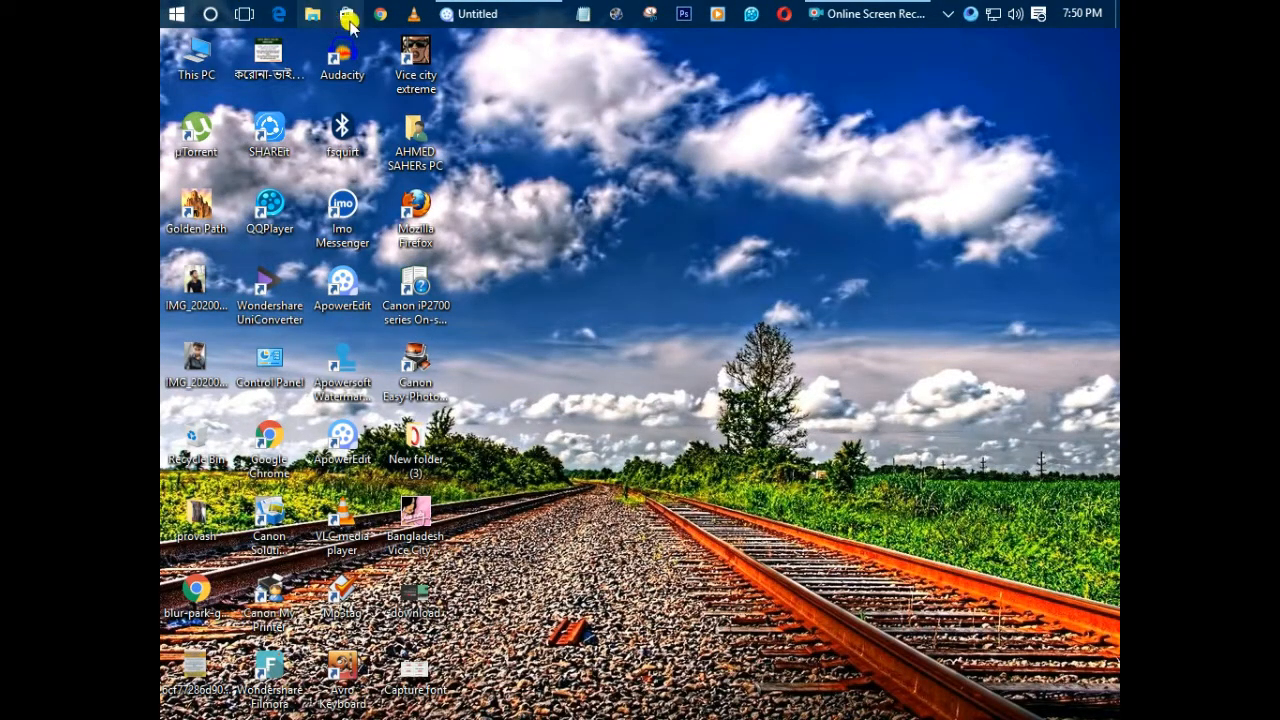
click(380, 18)
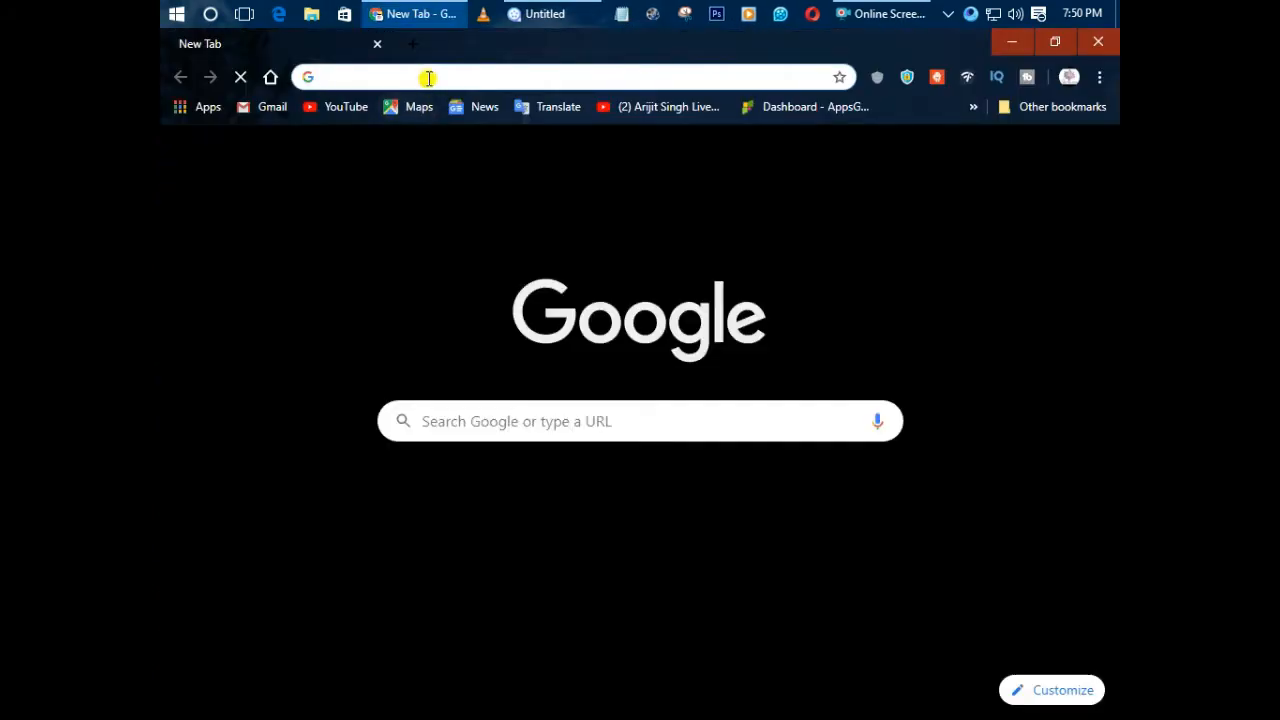
right_click(429, 78)
click(480, 169)
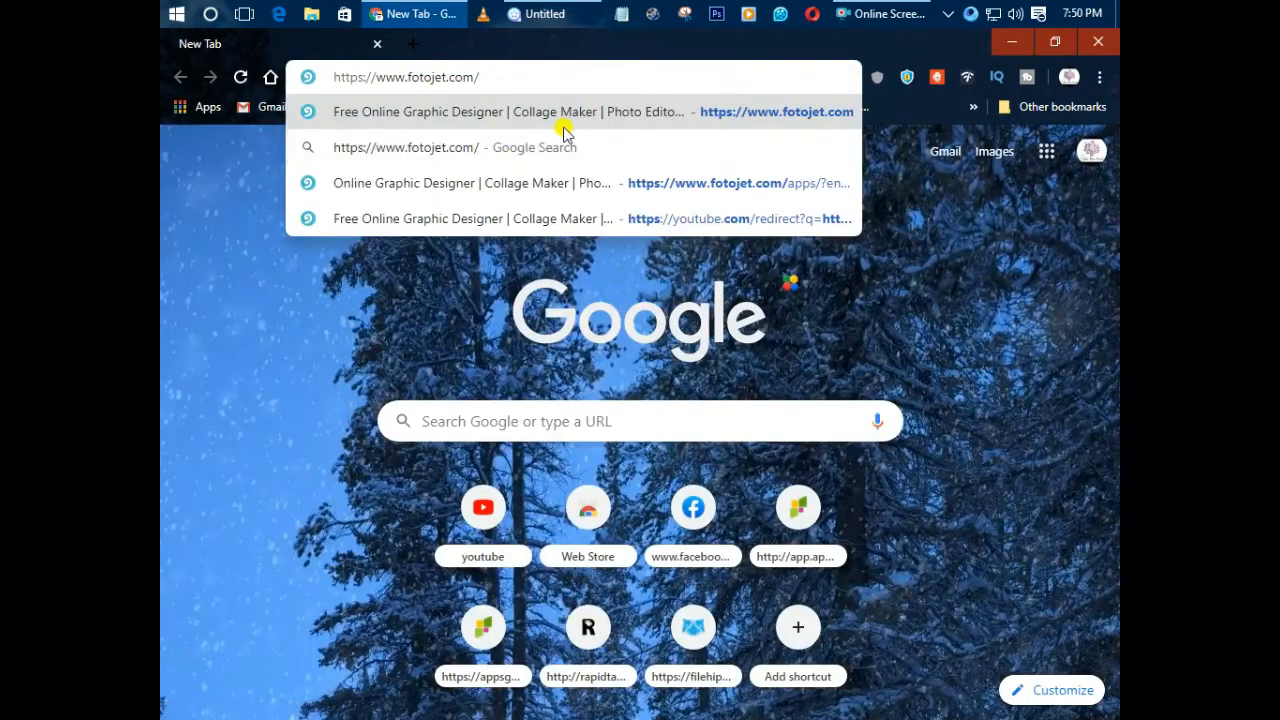
click(566, 120)
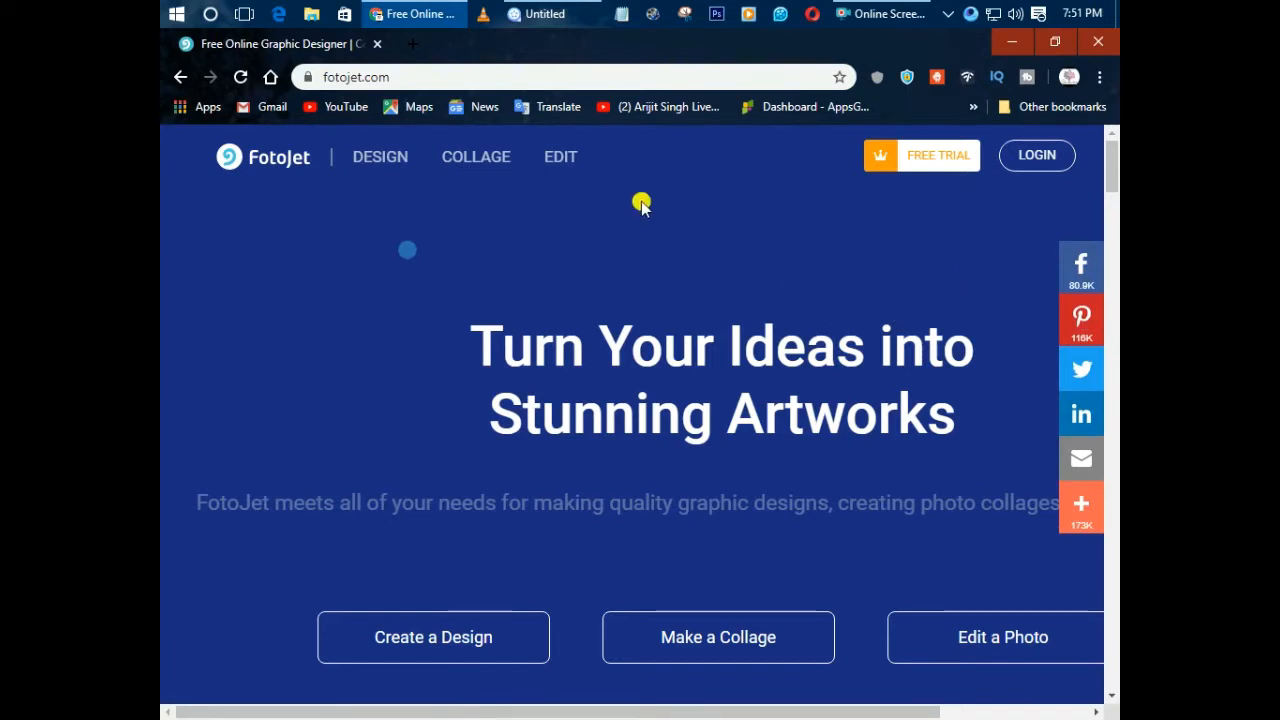
Enter FotoJet's Design section and start a new 500 x 500 px logo design
click(377, 157)
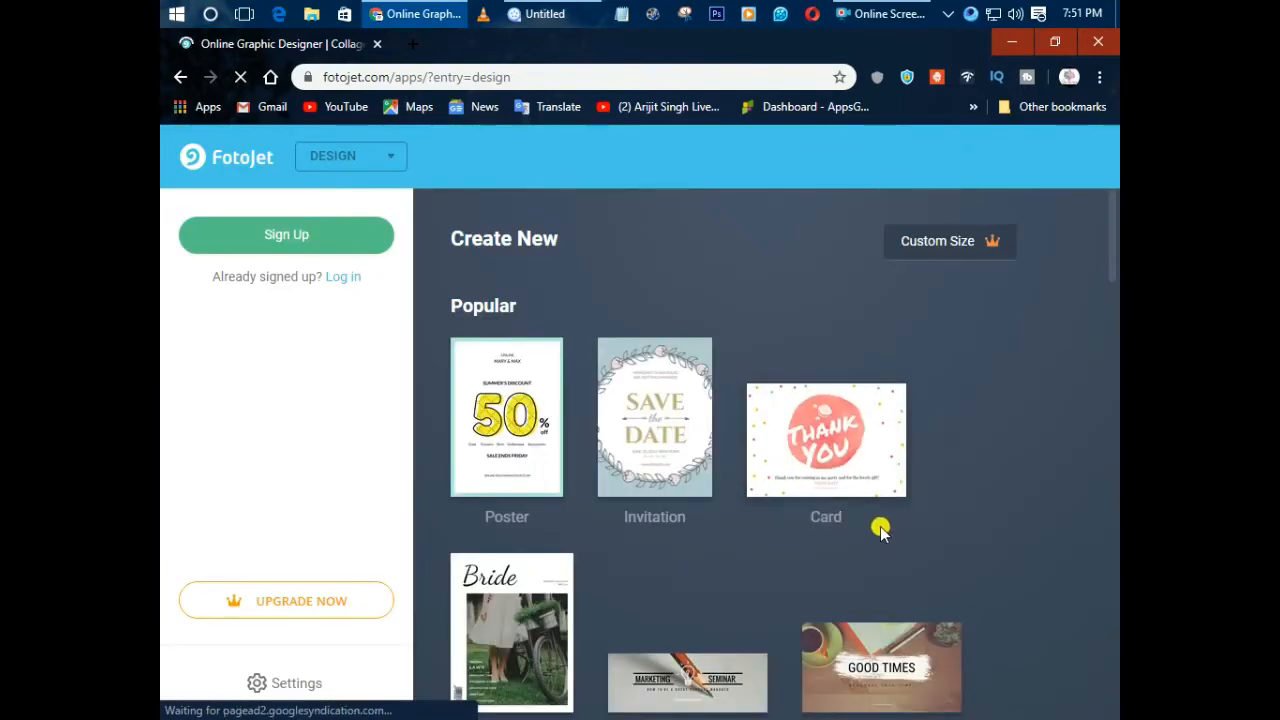
scroll(880, 530, down, 5)
scroll(852, 591, down, 4)
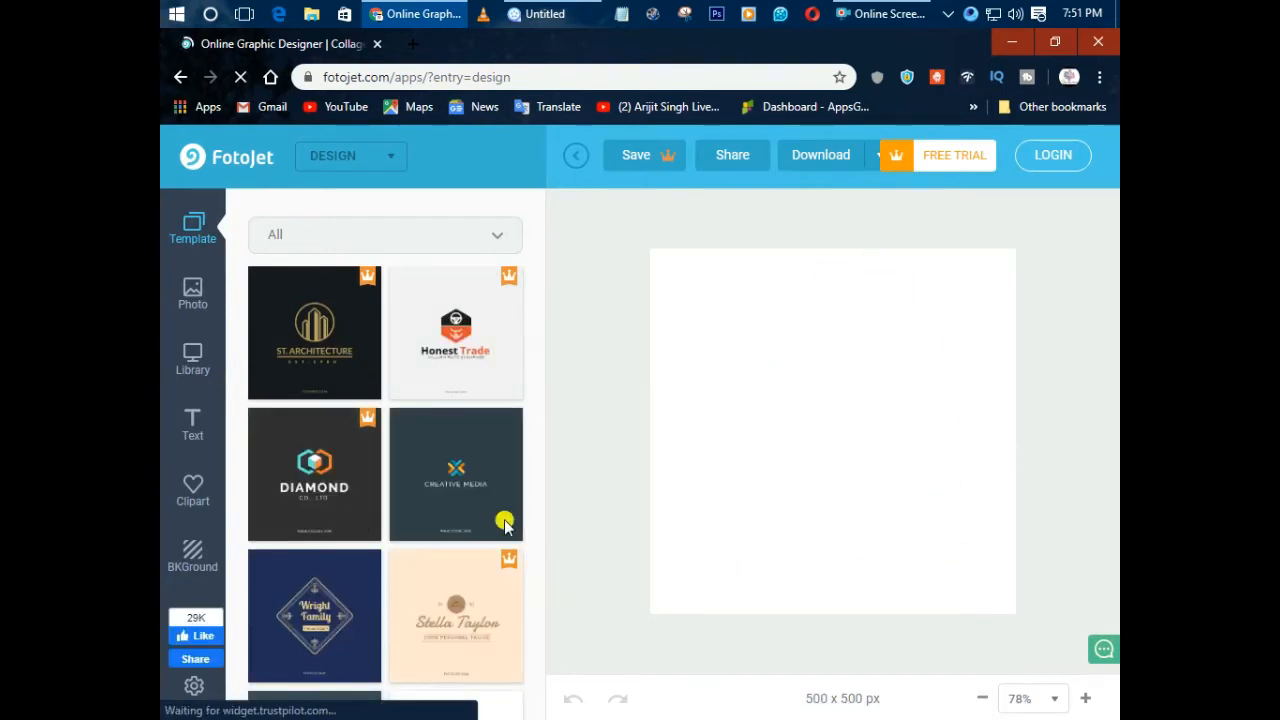
Examine the template categories and browse the available logo templates for a suitable design
click(300, 238)
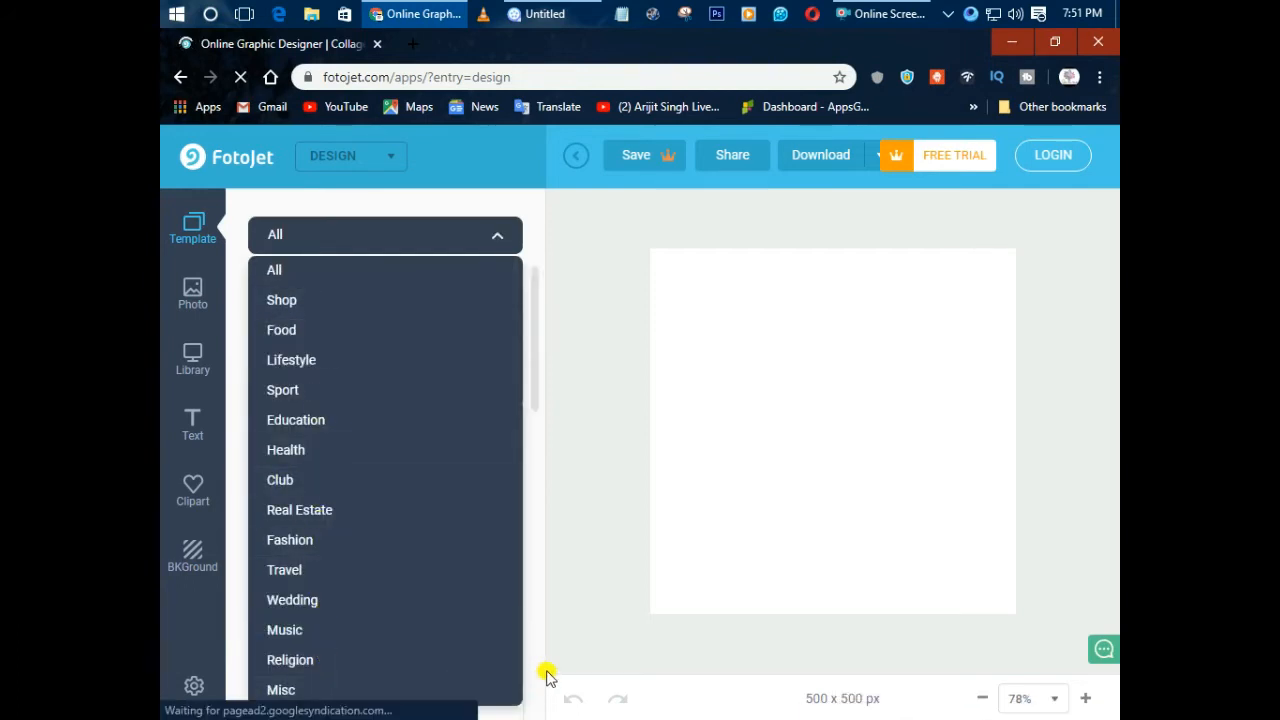
click(549, 668)
scroll(330, 580, down, 2)
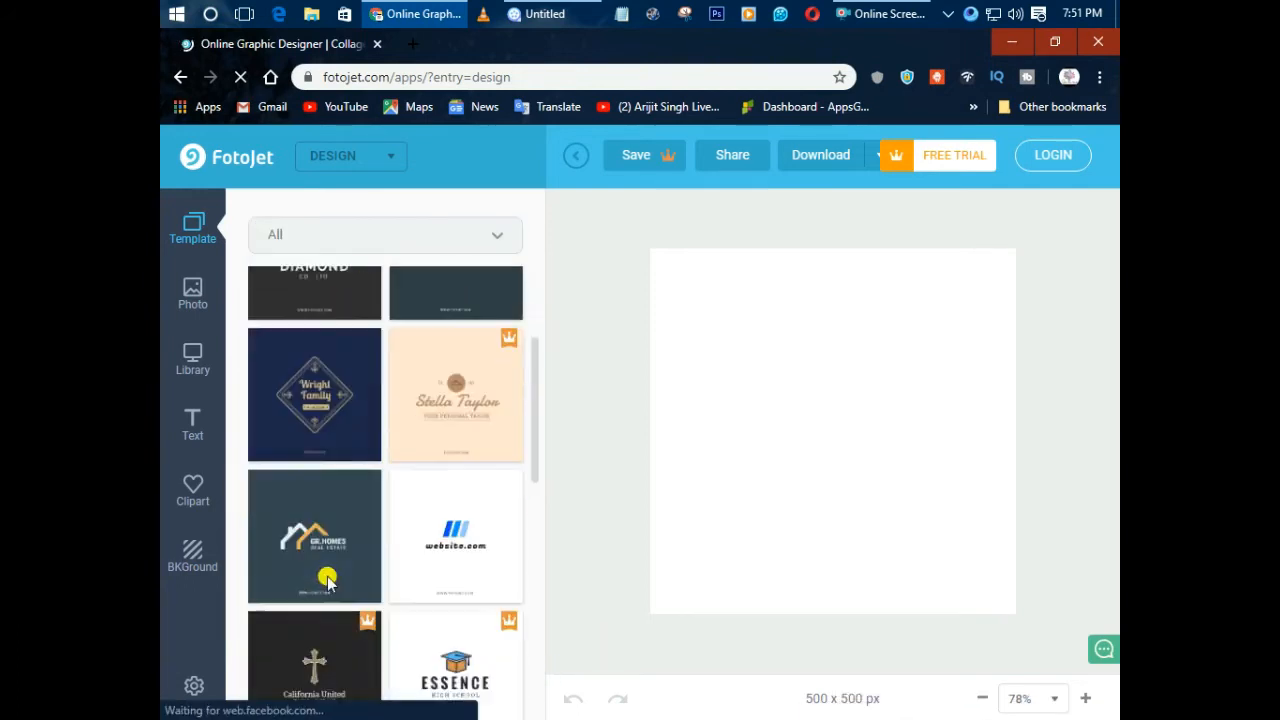
scroll(334, 580, up, 2)
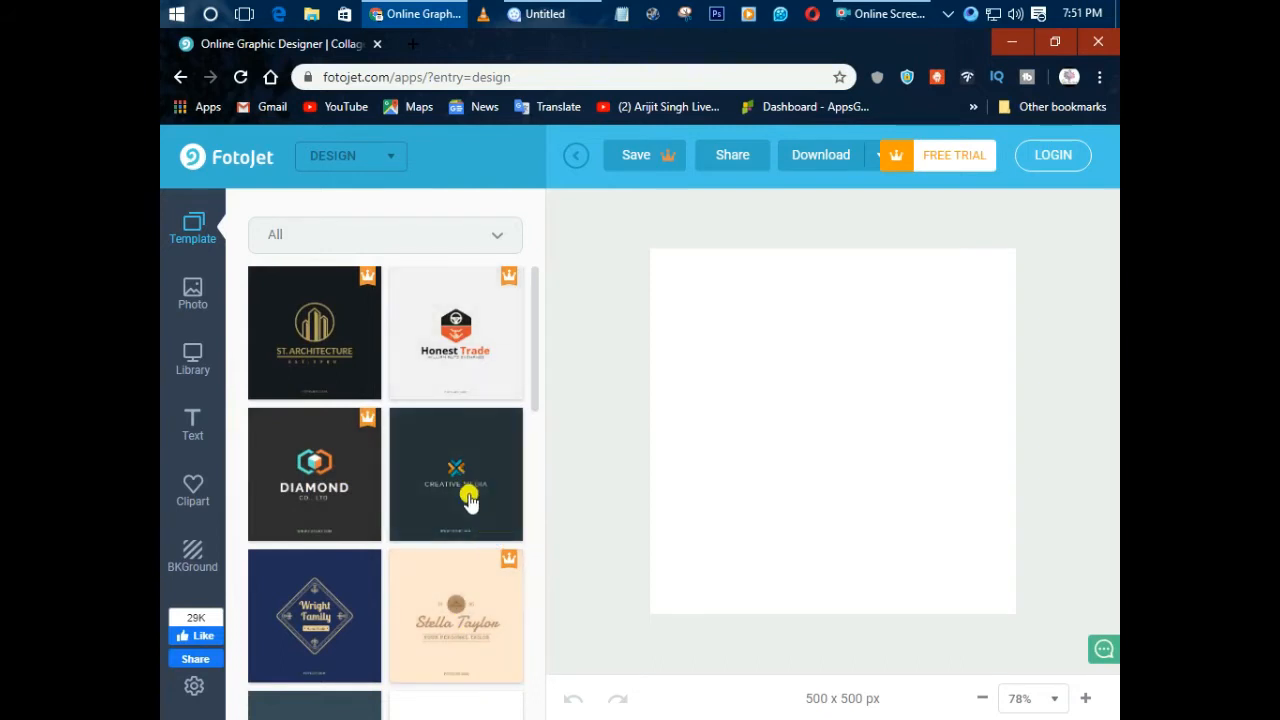
scroll(397, 540, down, 3)
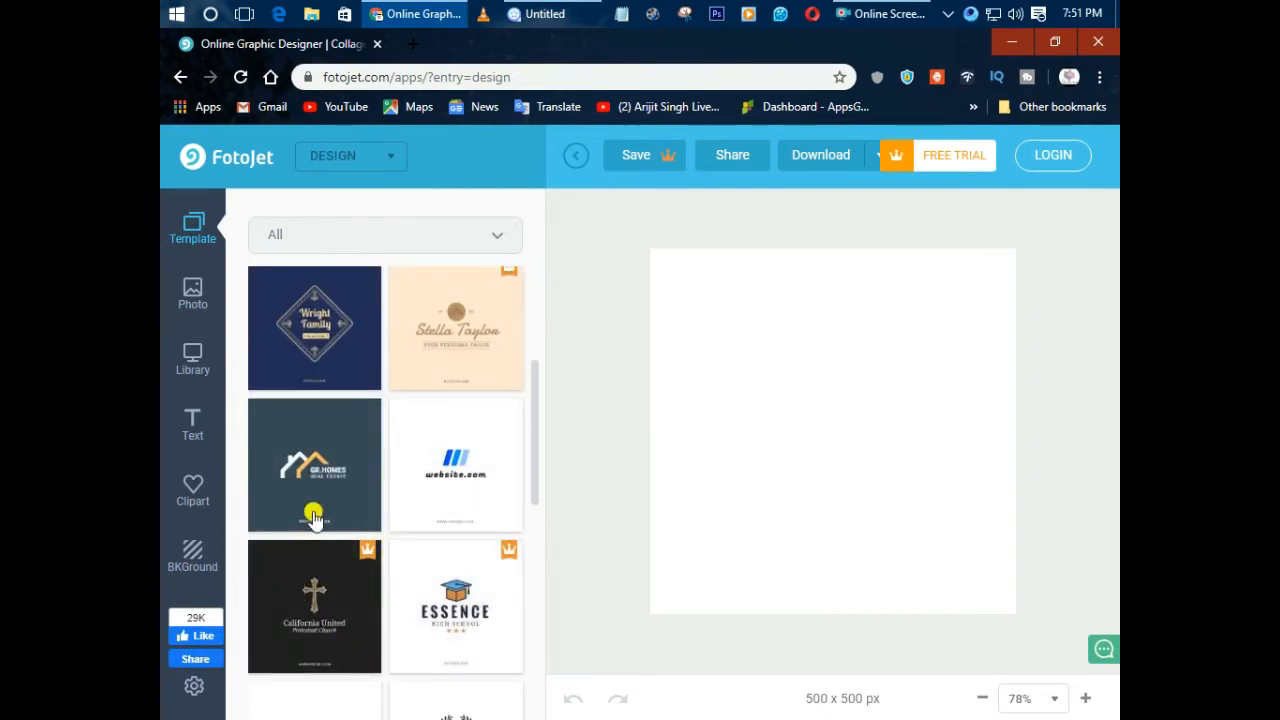
scroll(314, 510, down, 7)
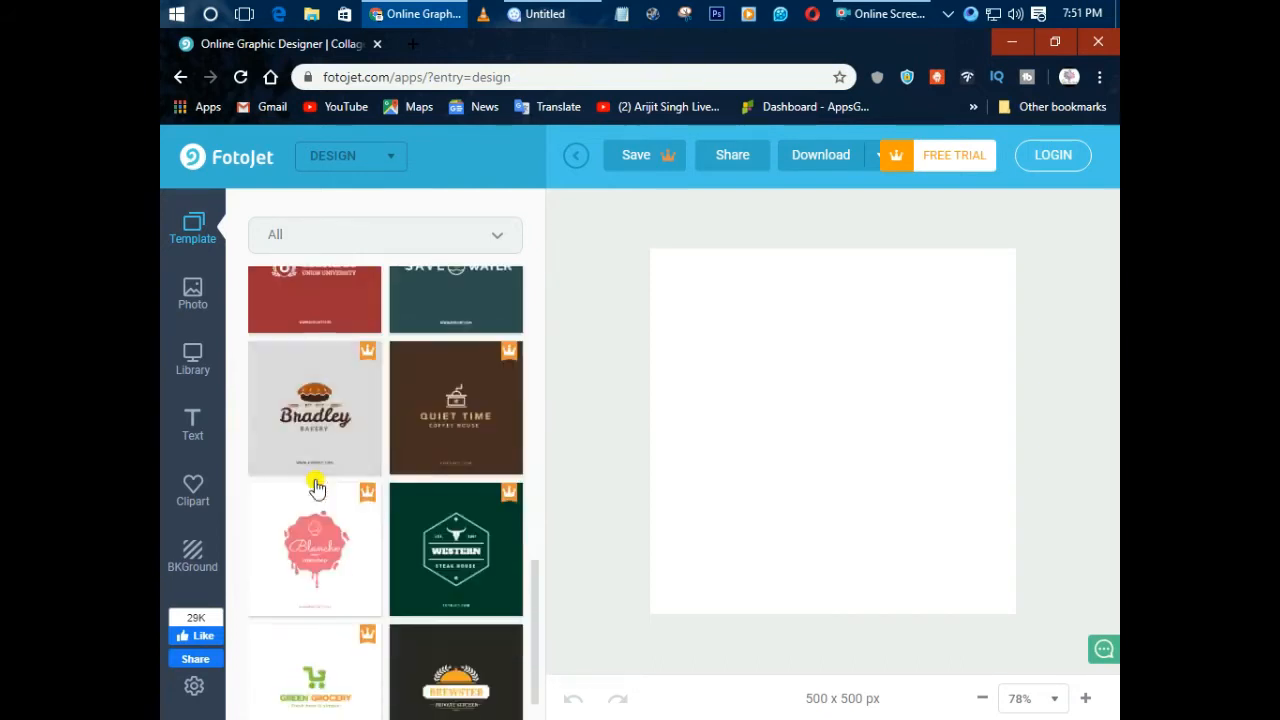
scroll(380, 572, down, 5)
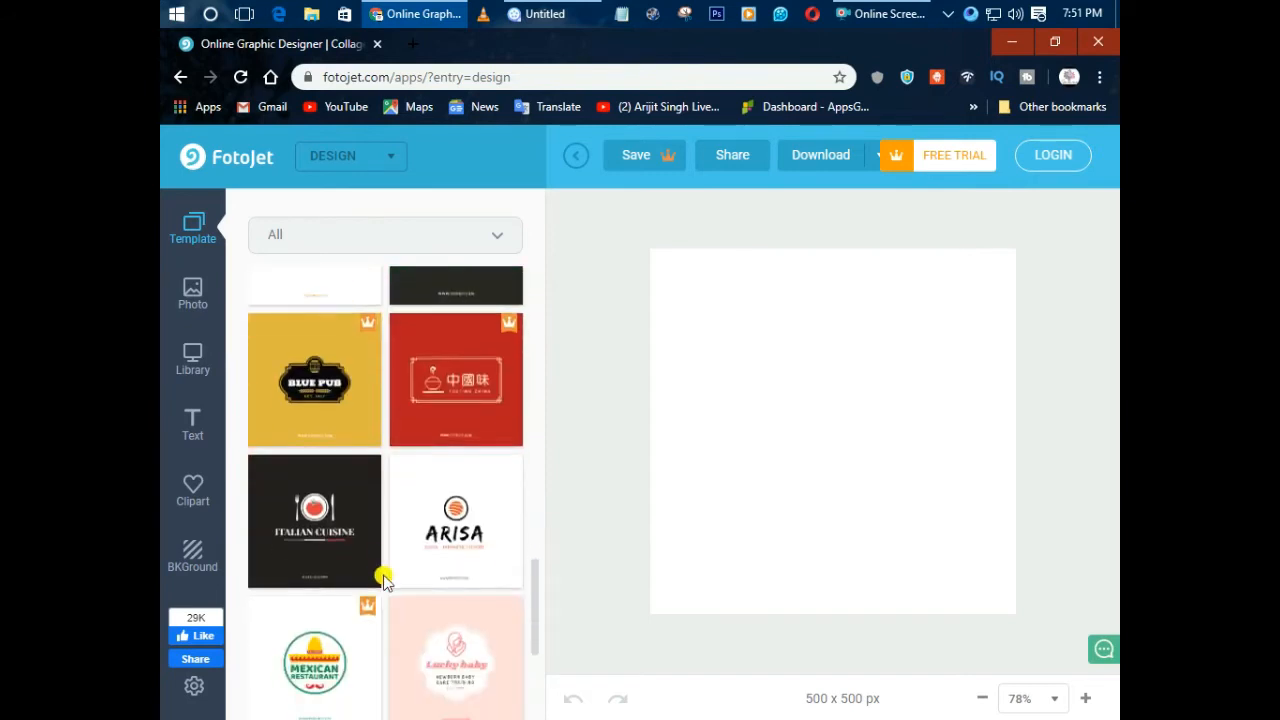
scroll(385, 580, down, 7)
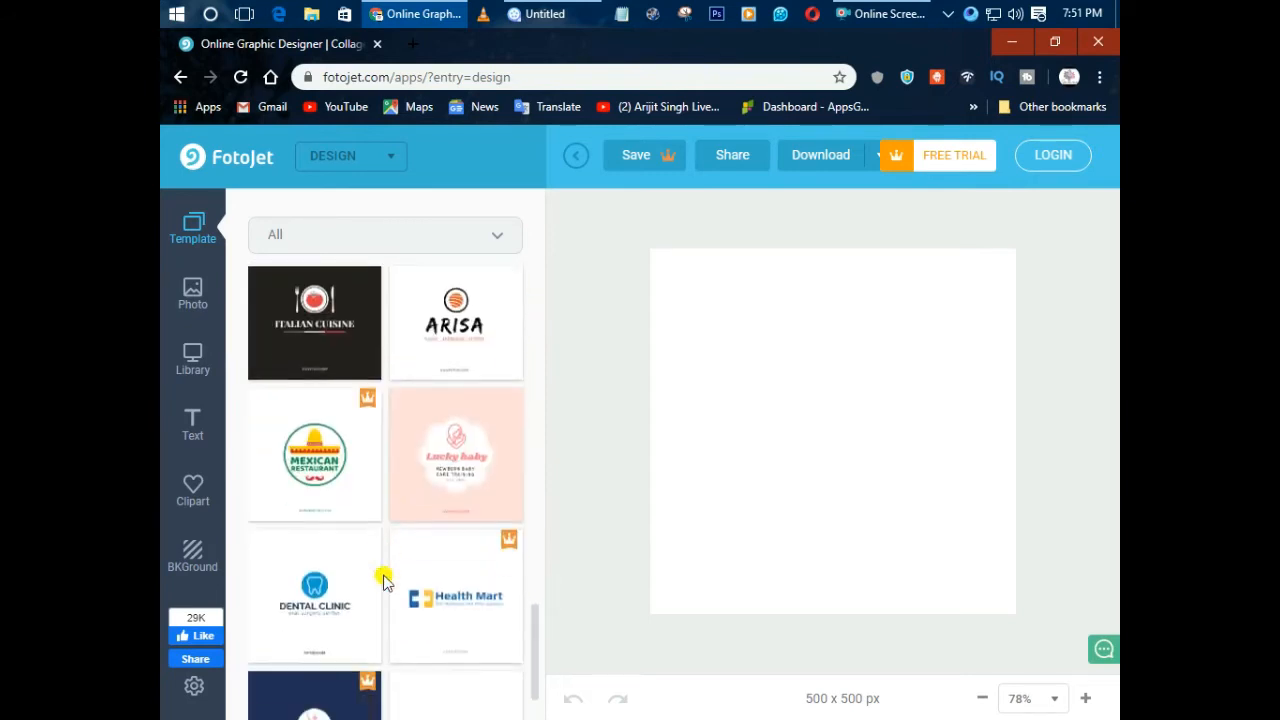
scroll(385, 580, down, 2)
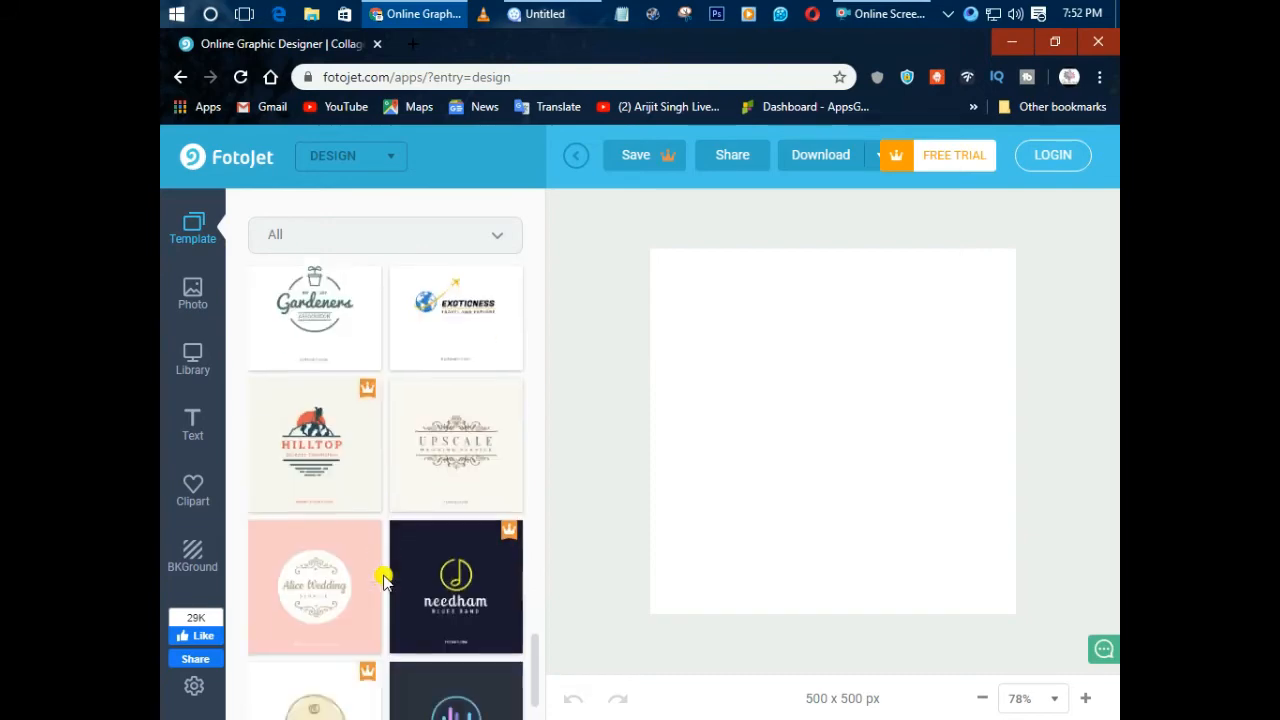
scroll(385, 580, up, 10)
scroll(383, 578, up, 8)
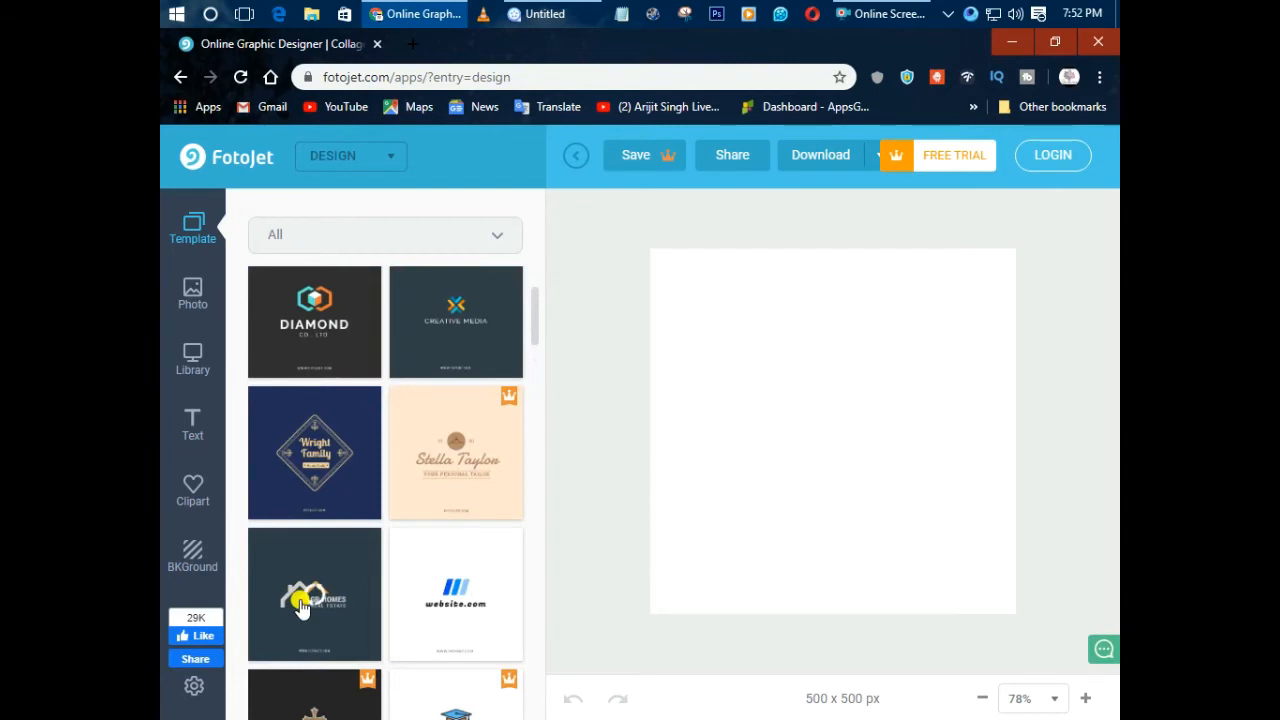
Apply the GR.HOMES Real Estate house logo template to the blank canvas
click(302, 607)
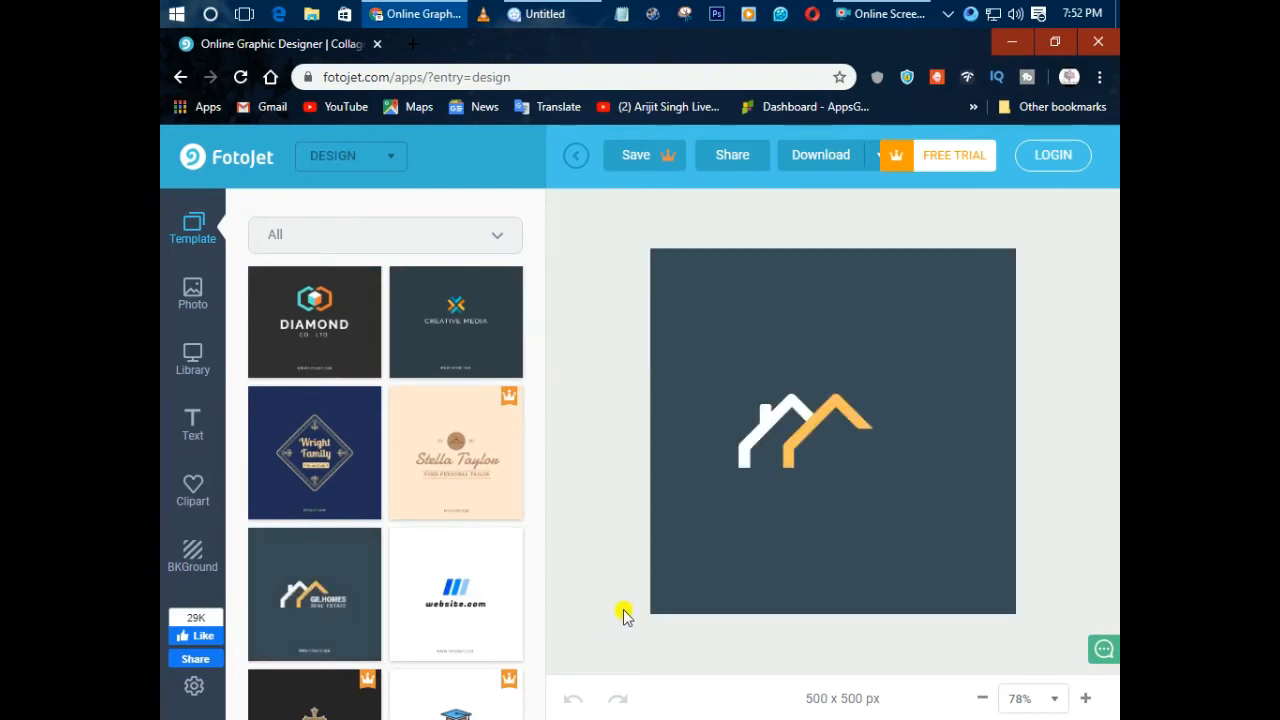
click(858, 518)
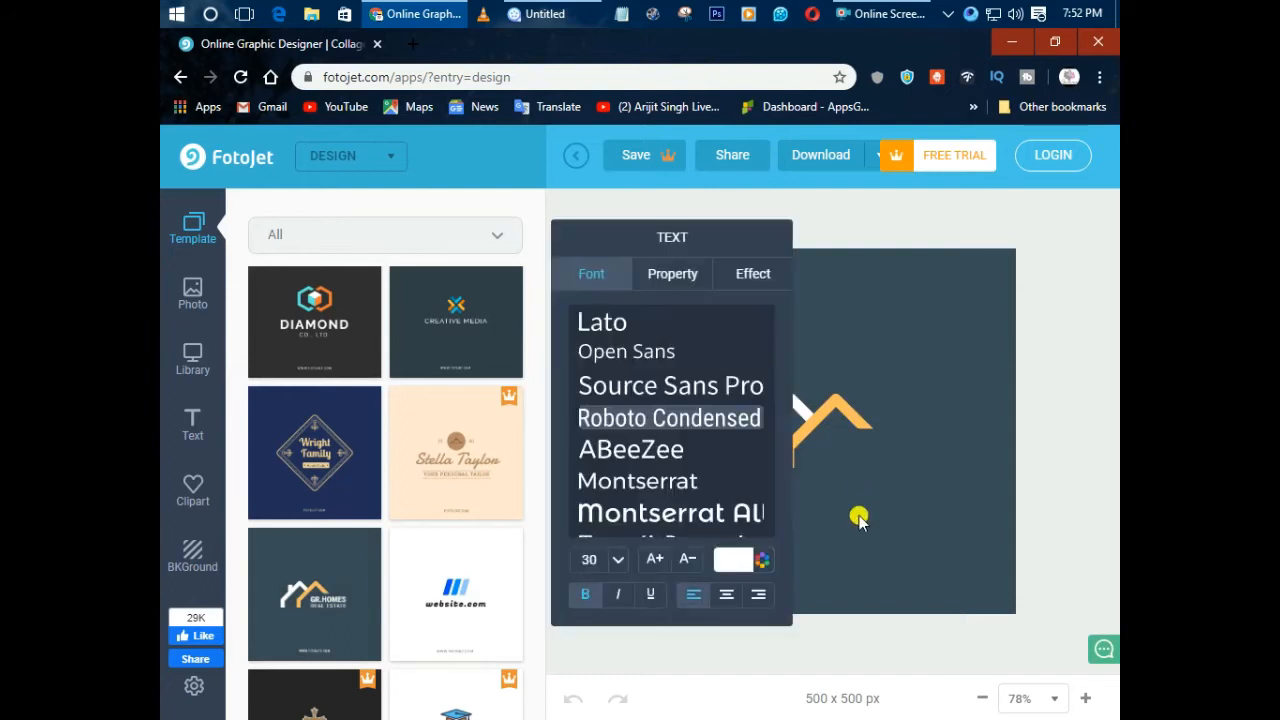
click(920, 568)
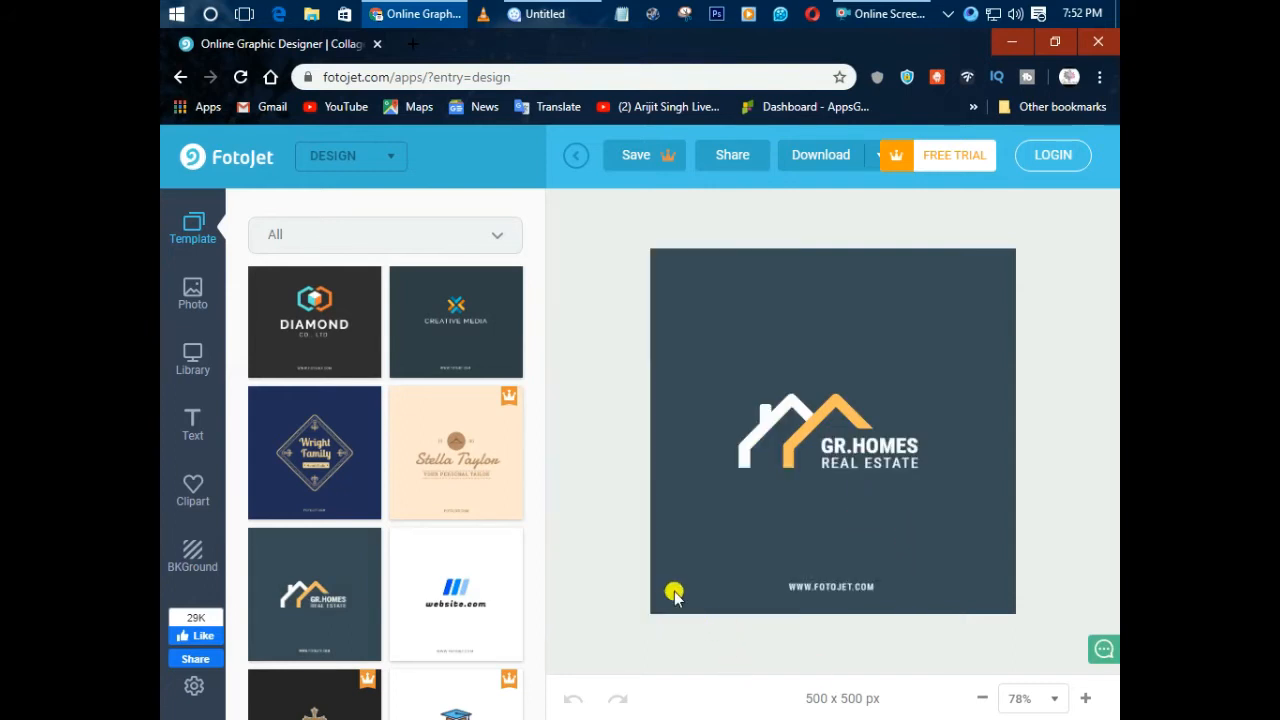
Delete the website line, the GR.HOMES title, the REAL ESTATE subtitle and the house clipart from the canvas
click(826, 588)
key(Delete)
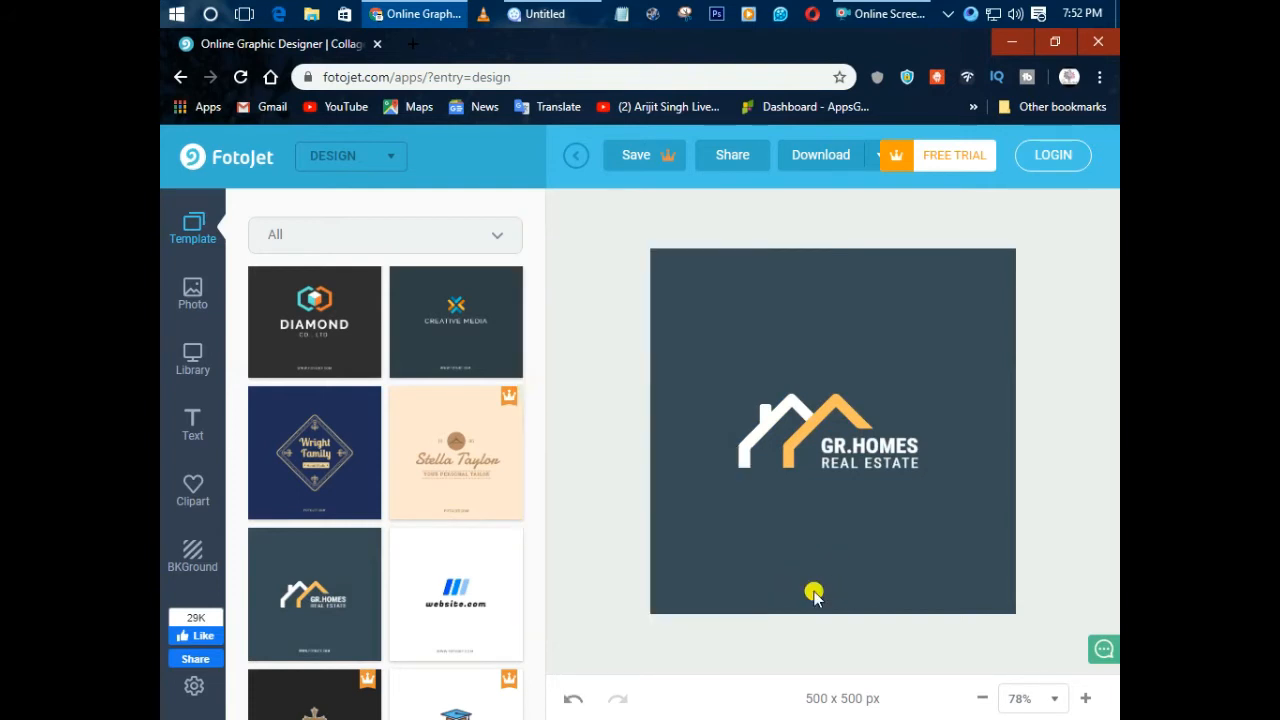
click(860, 446)
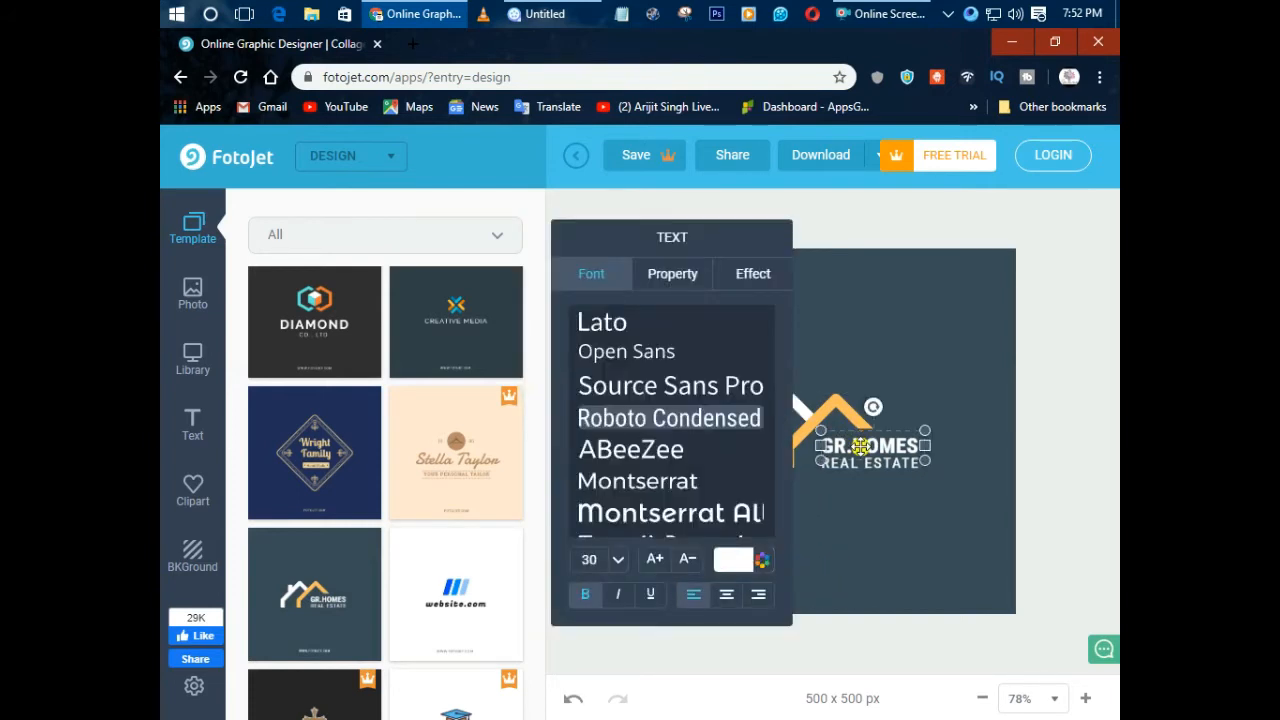
key(Delete)
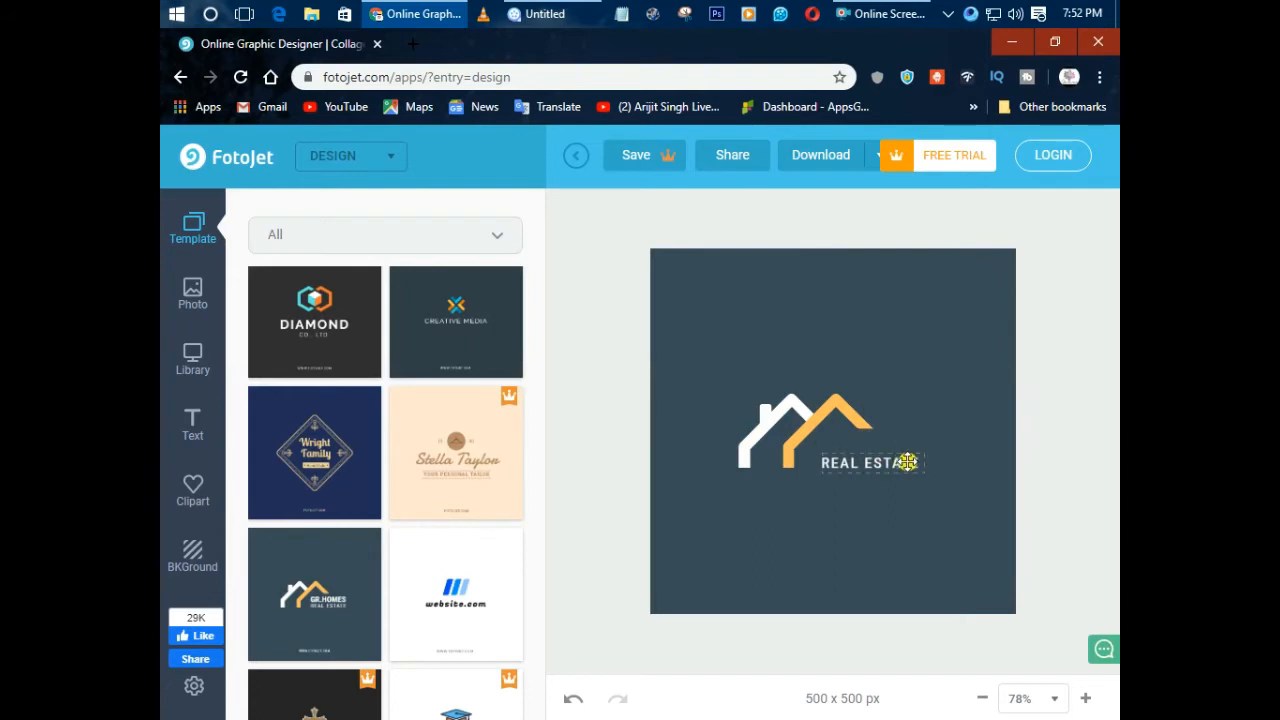
click(907, 462)
key(Delete)
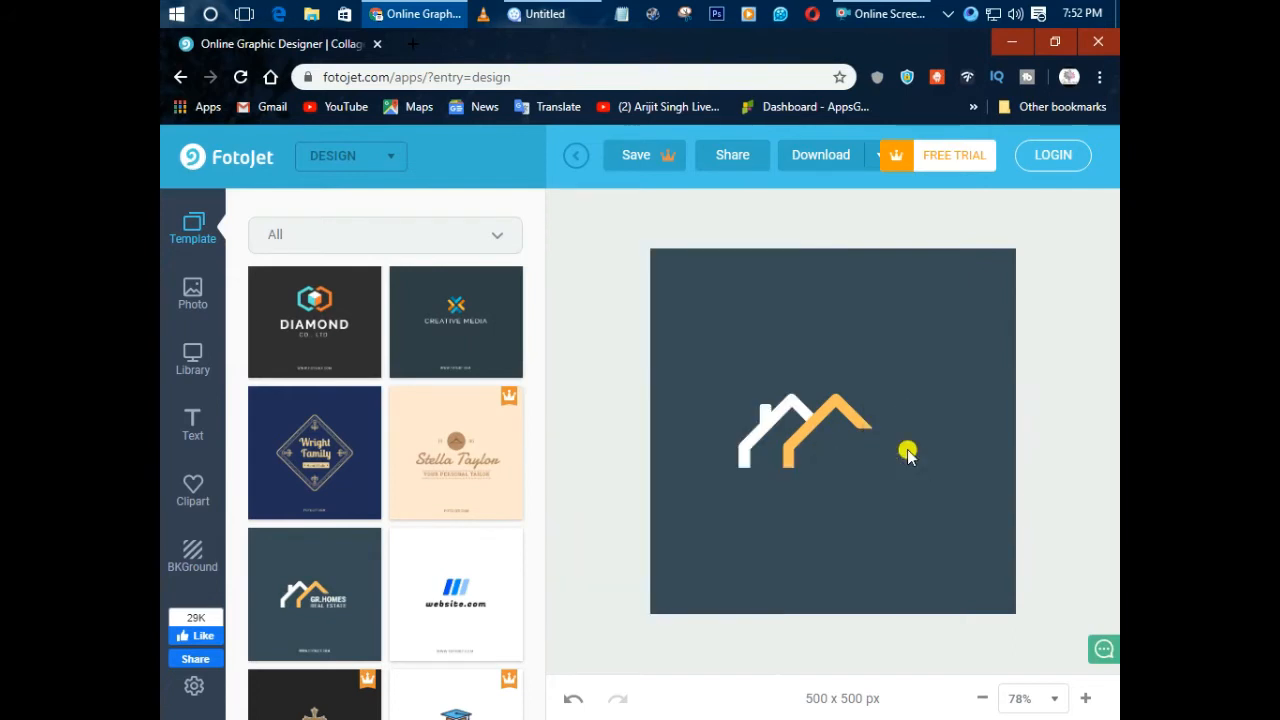
drag(855, 395, 797, 643)
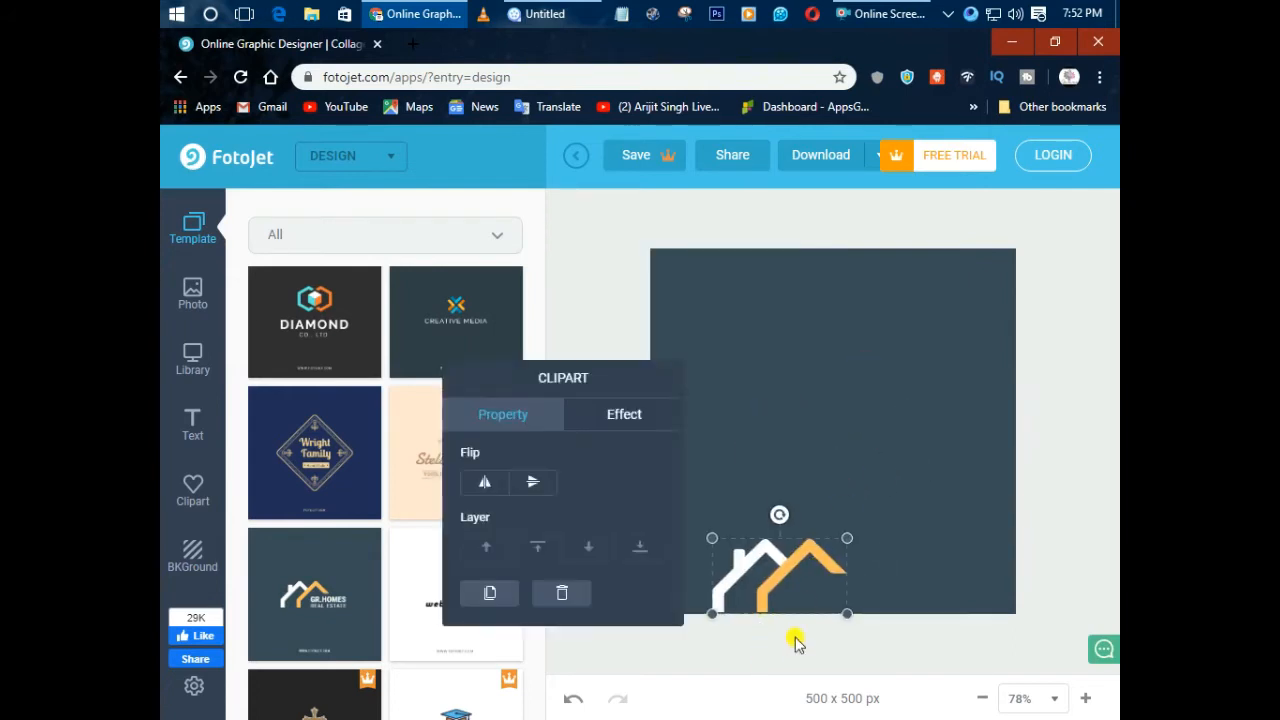
key(Delete)
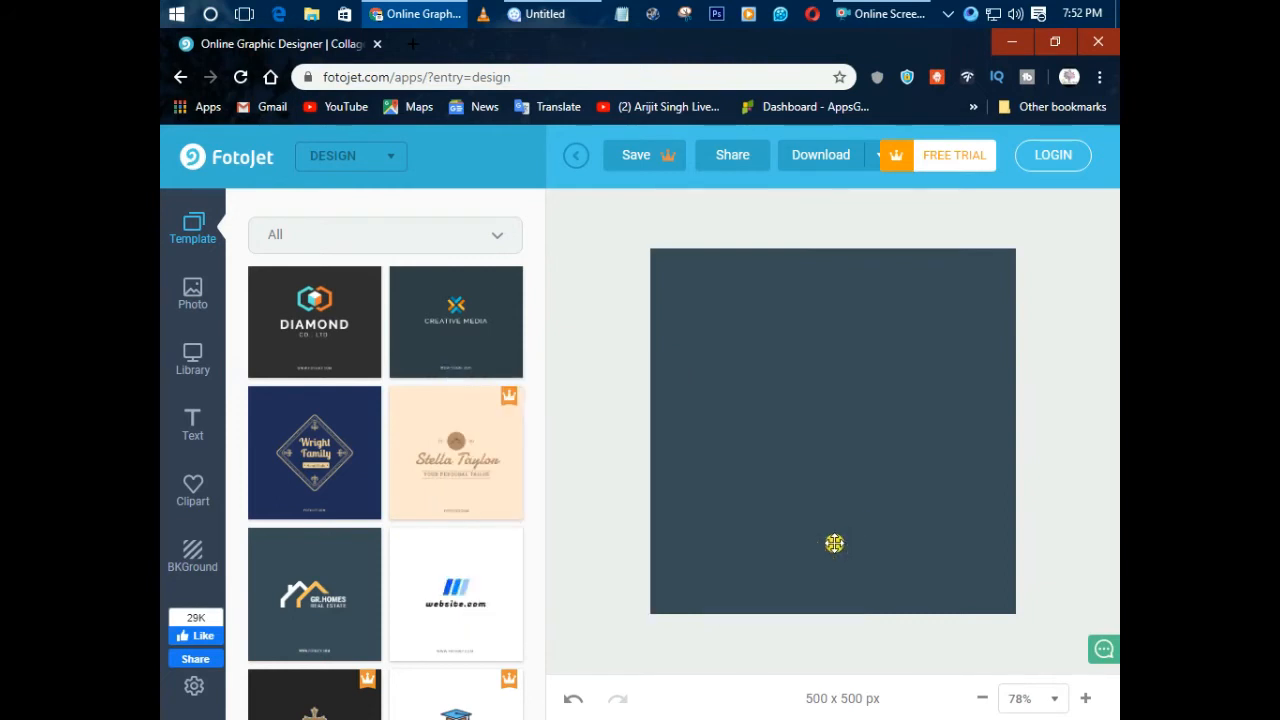
click(322, 590)
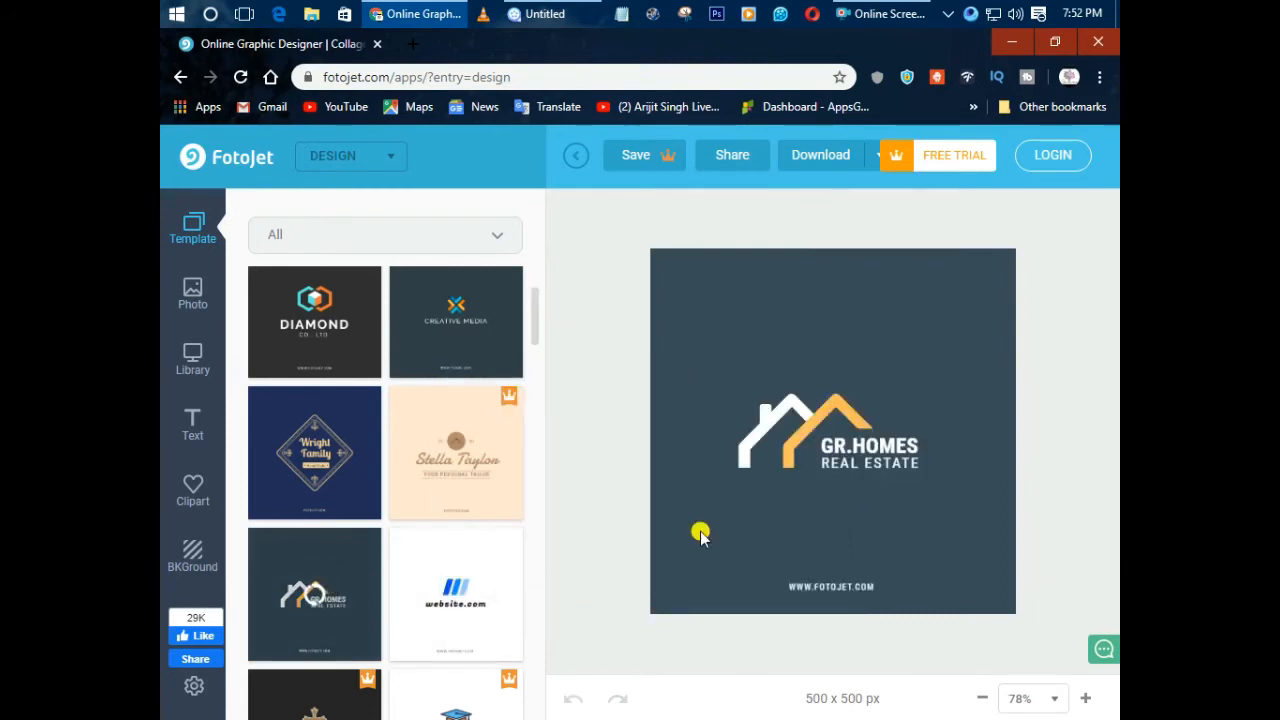
click(846, 586)
key(Delete)
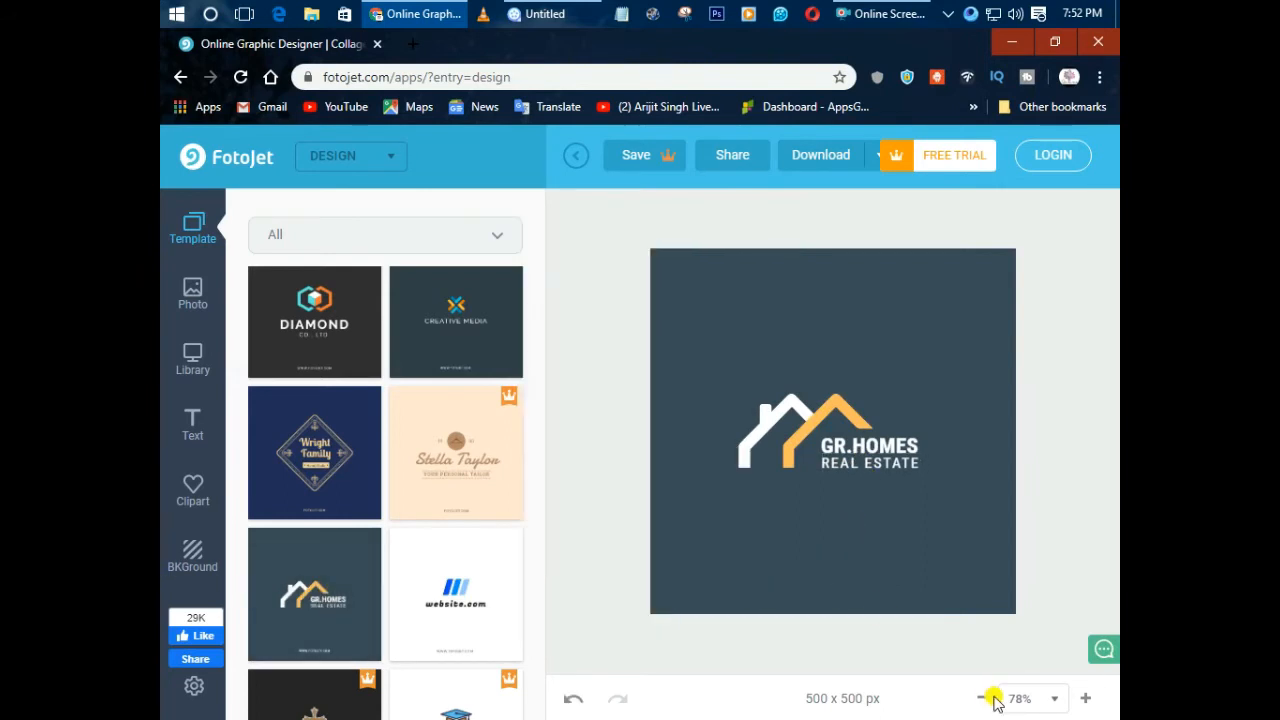
Replace the GR.HOMES title beside the house icon with the text "Home Sell"
click(897, 445)
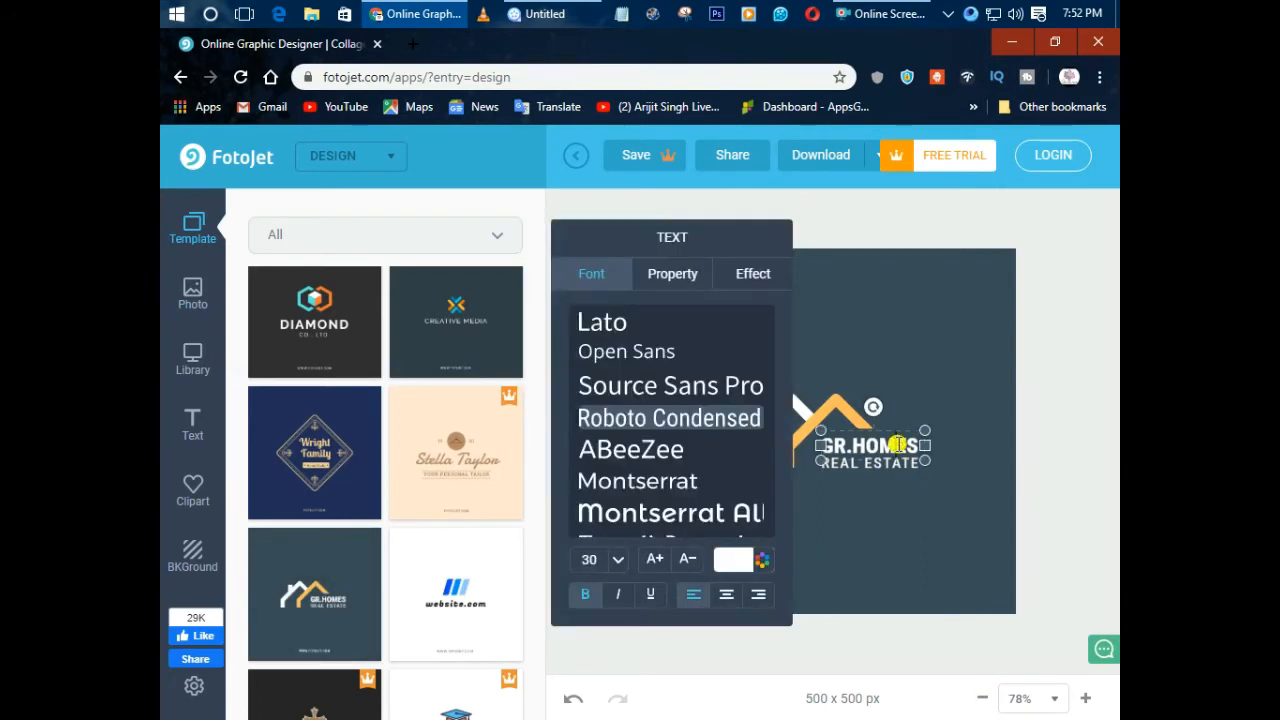
double_click(897, 445)
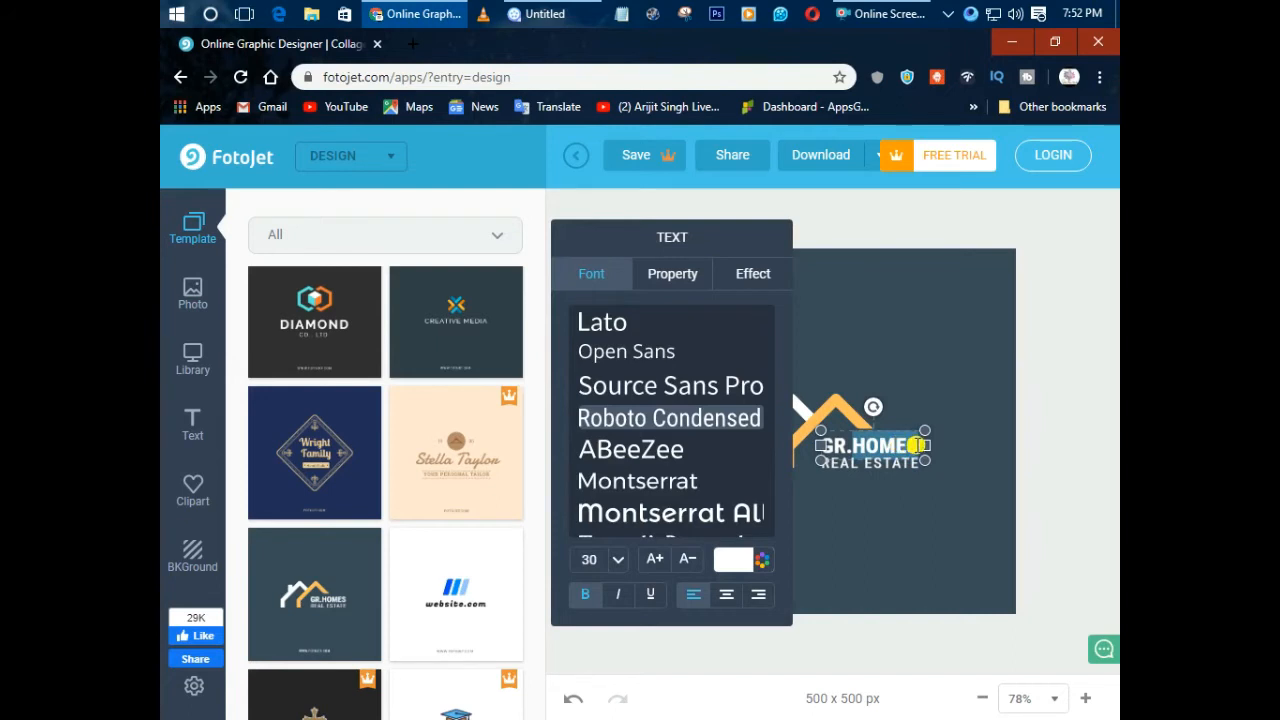
key(BackSpace)
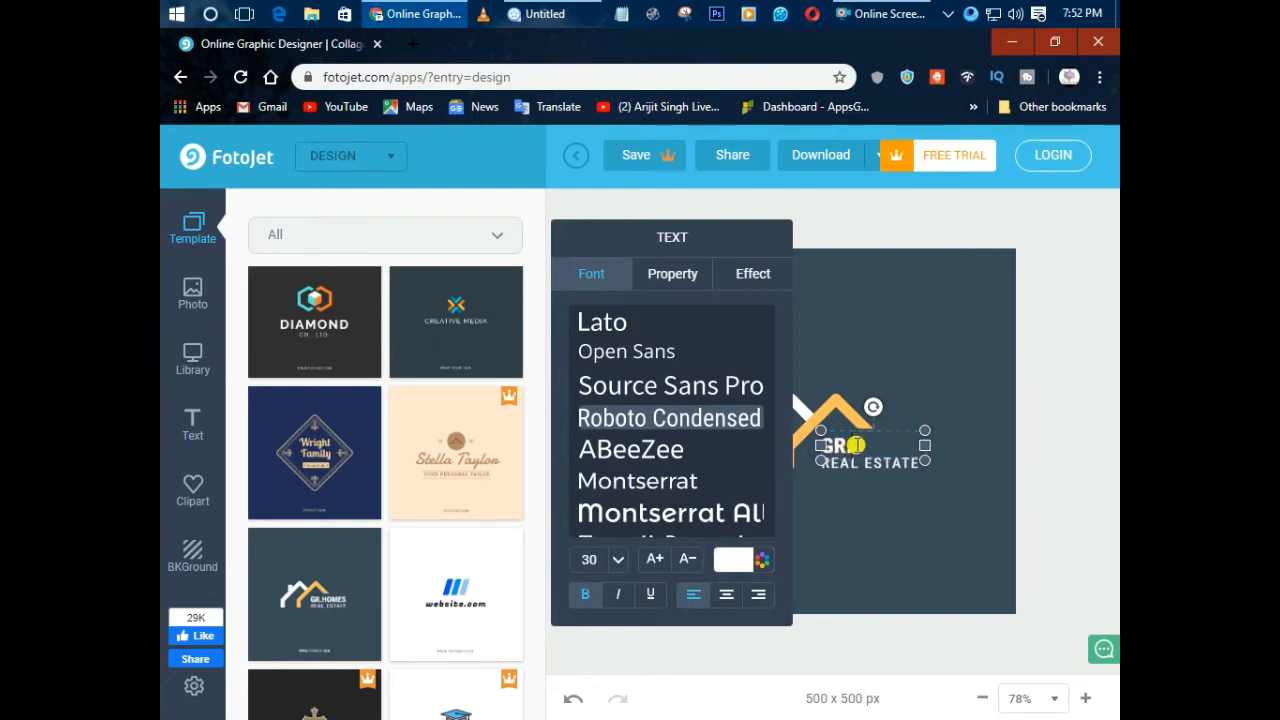
key(BackSpace)
key(BackSpace)
key(BackSpace)
text(Home)
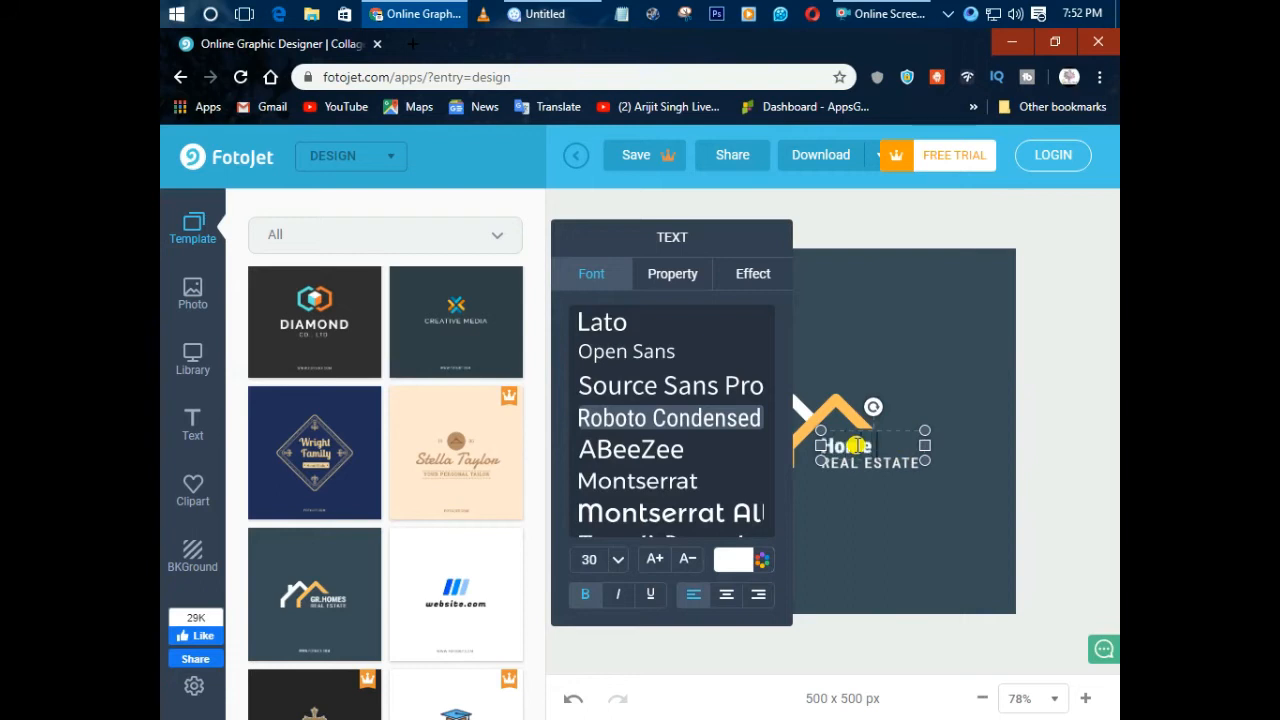
text( Sek)
key(BackSpace)
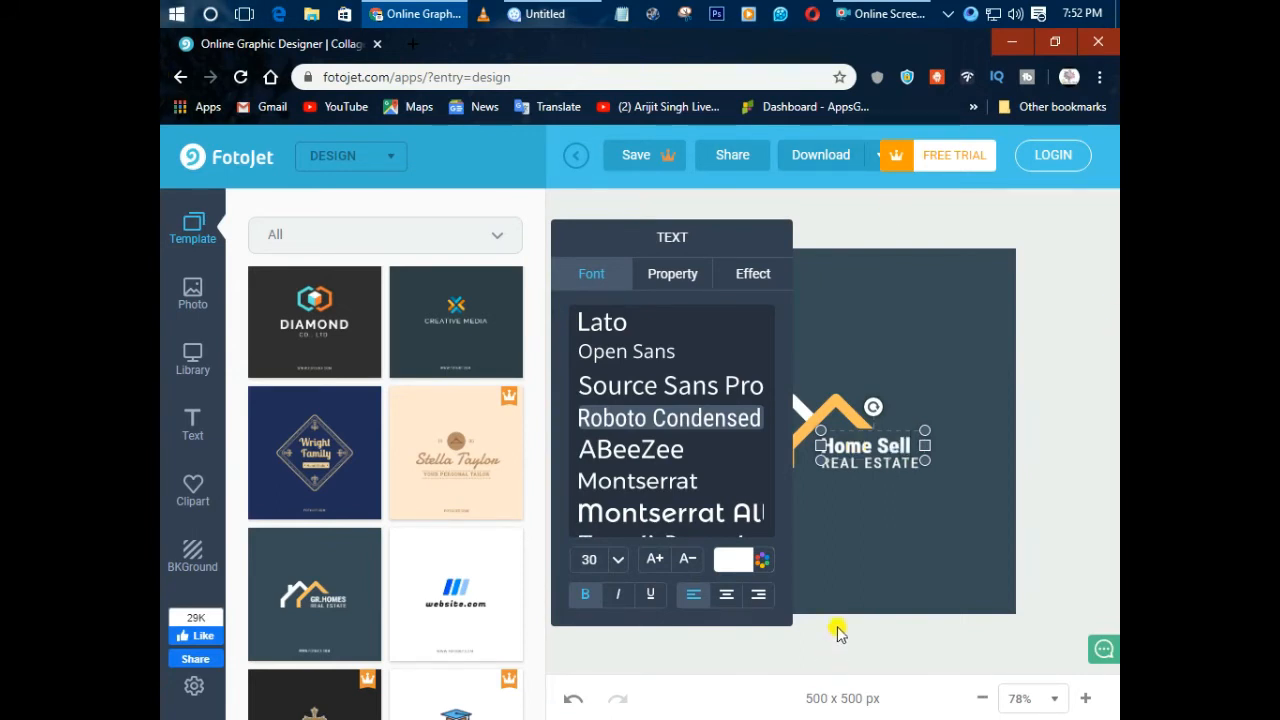
click(882, 560)
Replace the REAL ESTATE subtitle below the title with the text "TBook Now"
click(861, 468)
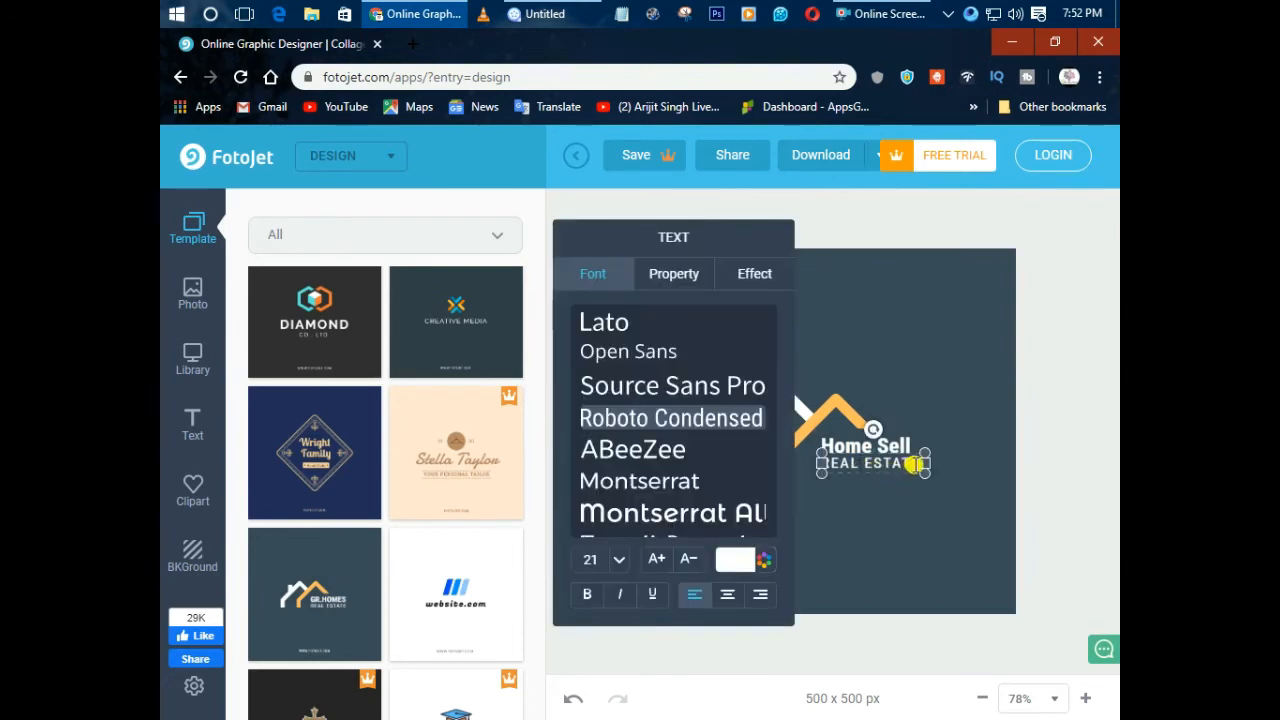
double_click(871, 474)
key(BackSpace)
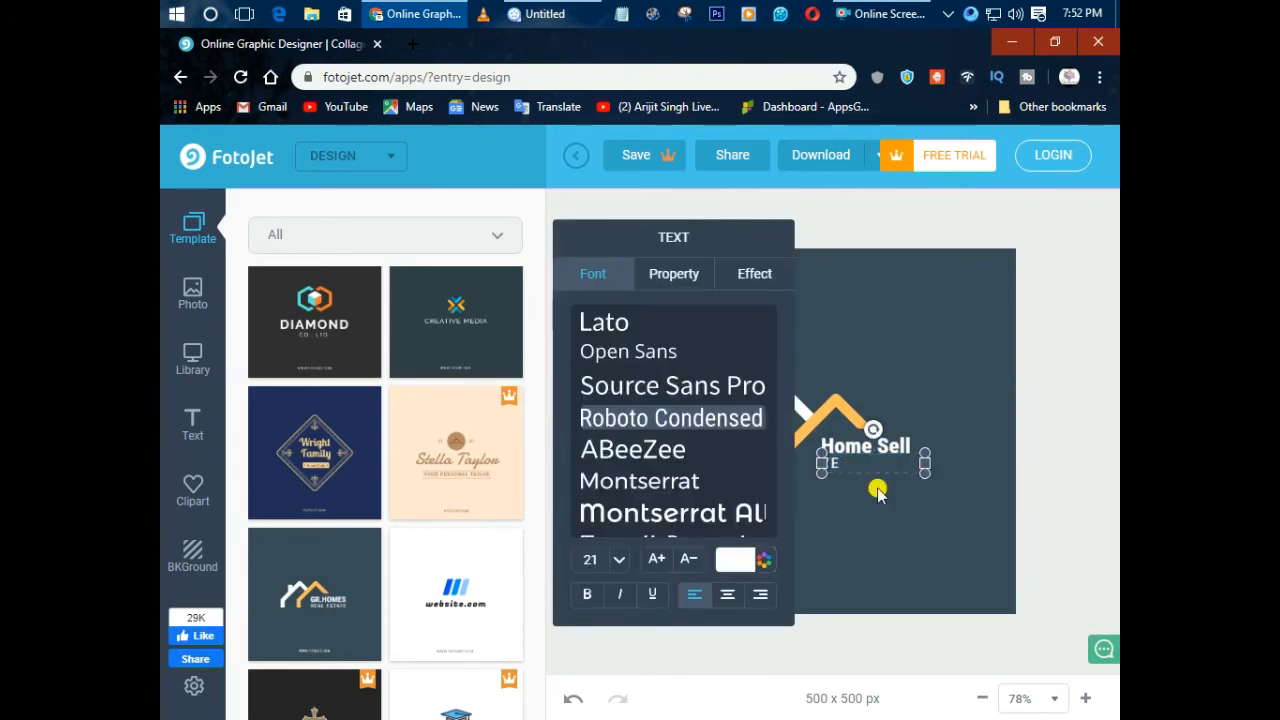
text(E)
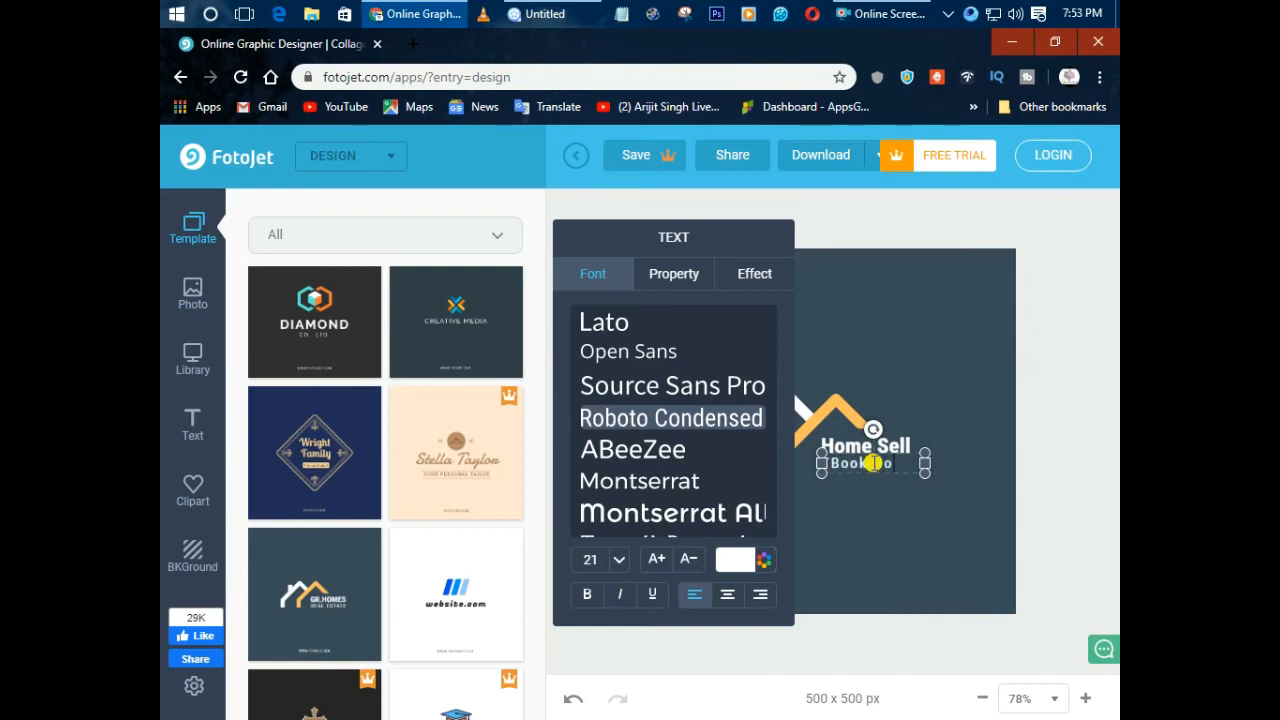
click(903, 556)
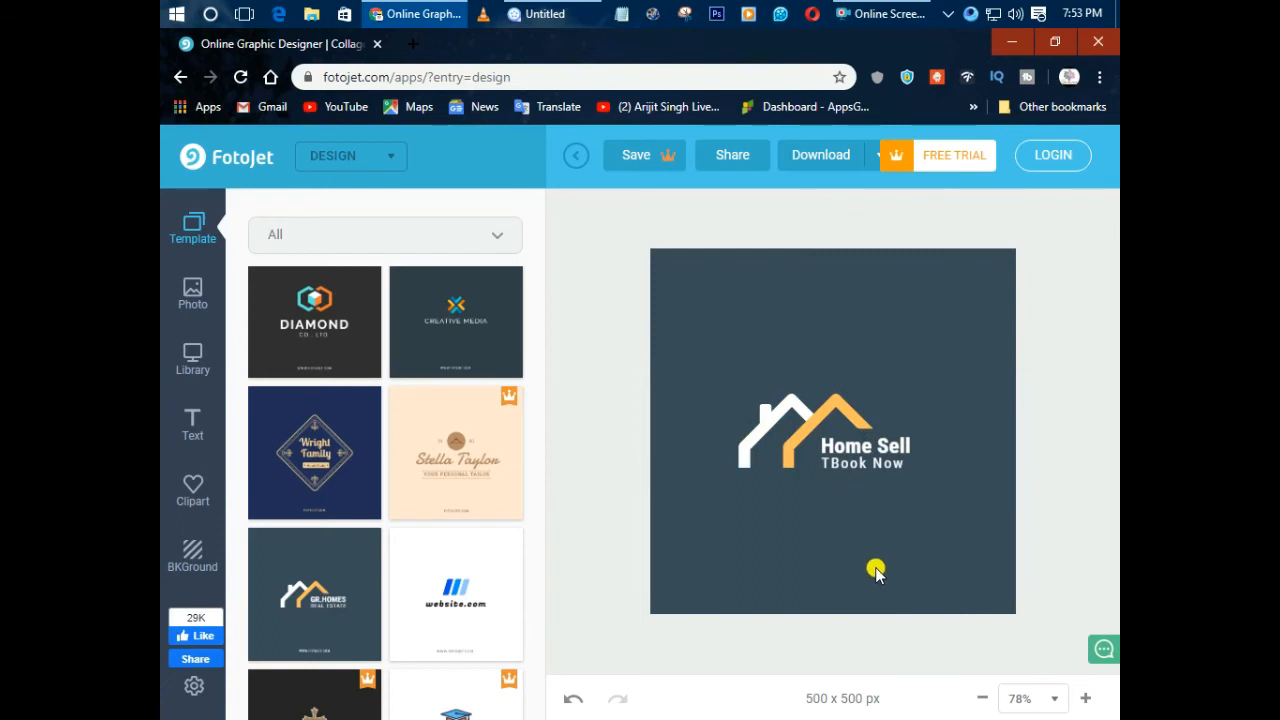
Download the finished logo in PNG format with a transparent background under the file name FotoJetpp
click(821, 166)
click(838, 268)
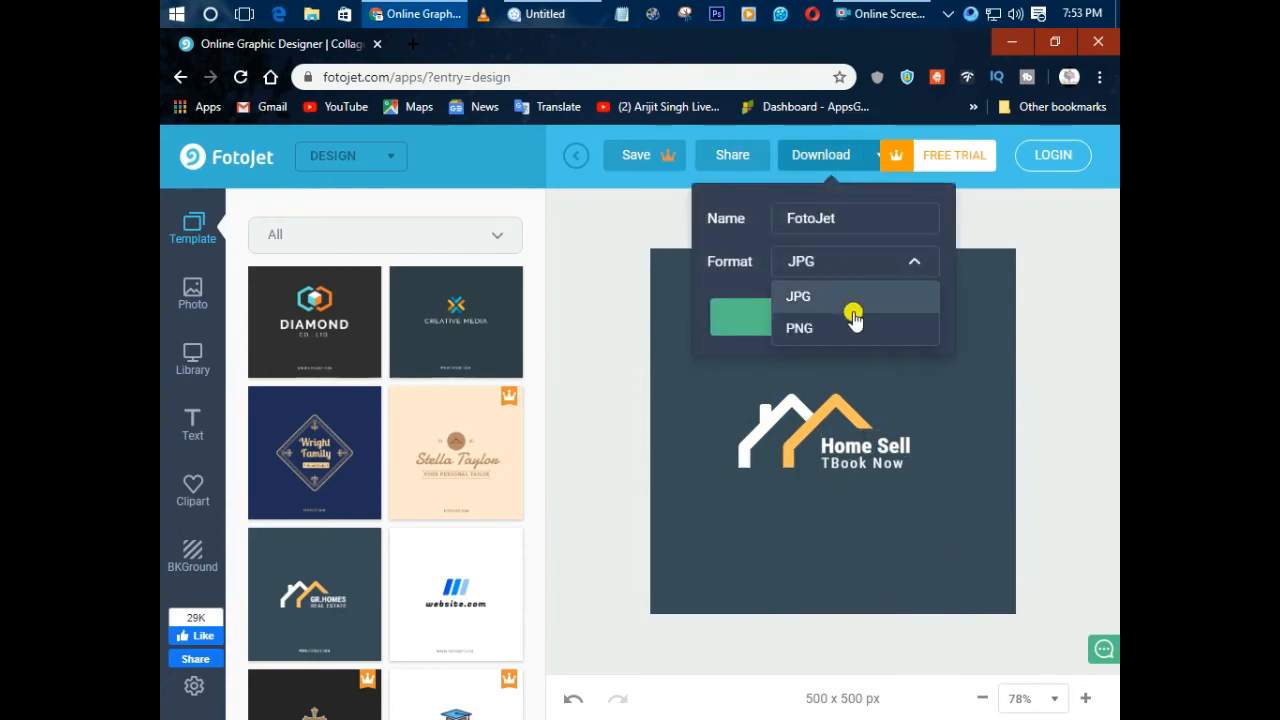
click(843, 328)
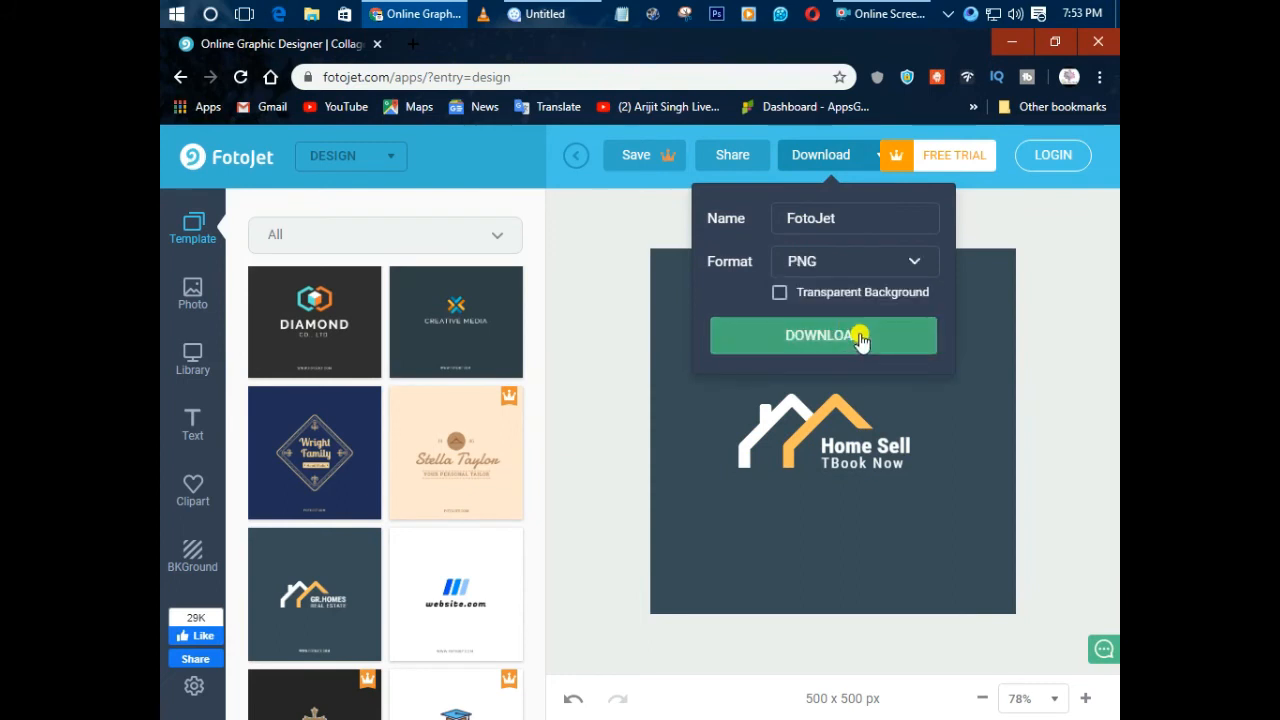
click(781, 295)
click(857, 224)
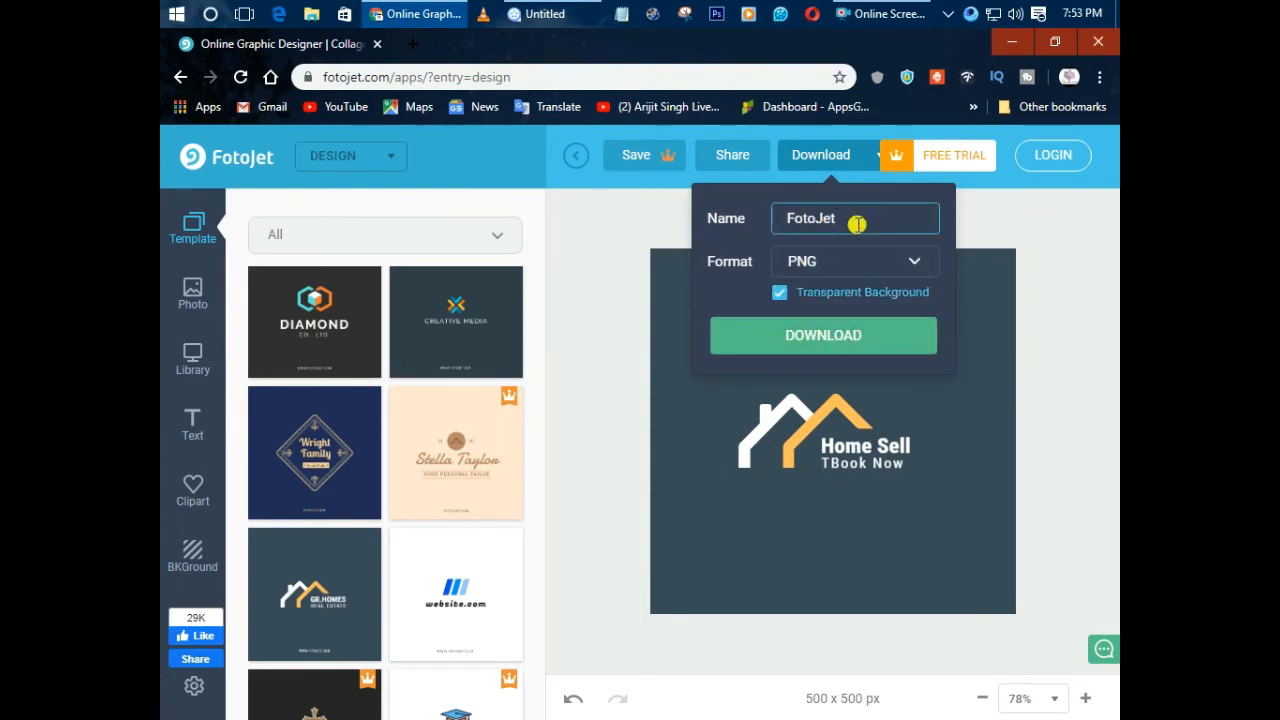
click(808, 337)
click(676, 614)
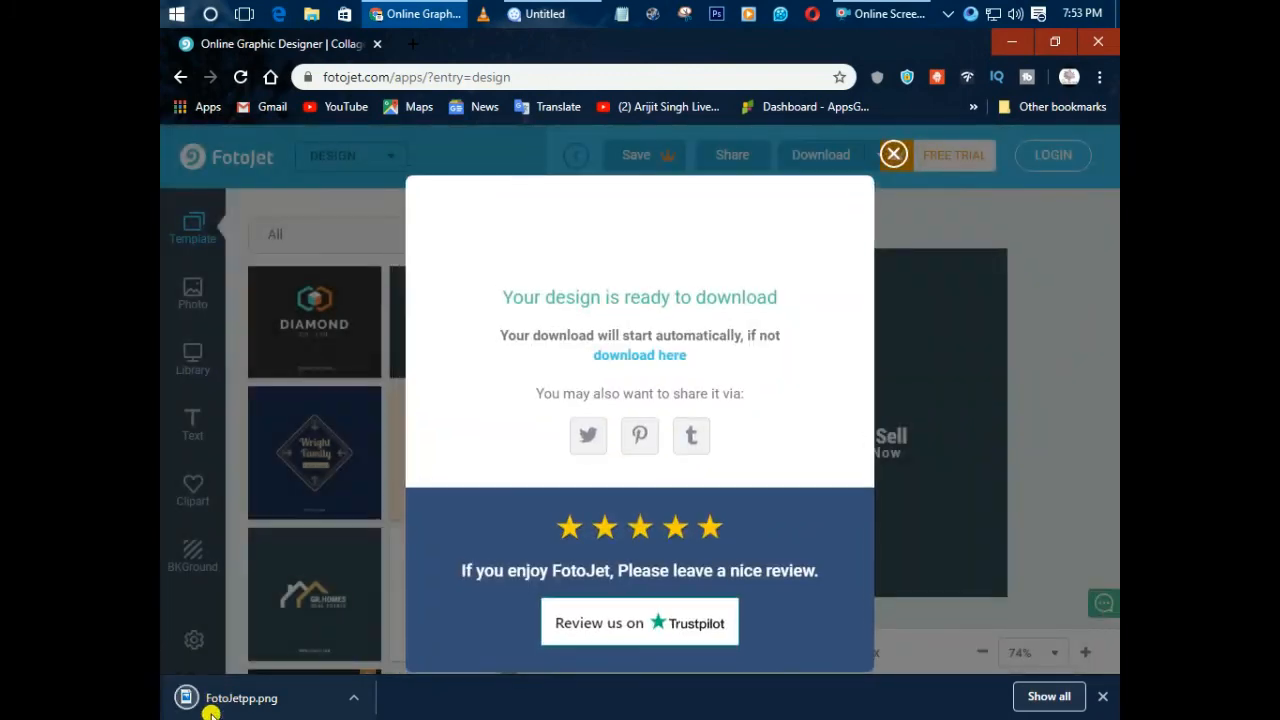
Show the downloaded FotoJetpp.png in its folder, view it in Photos and close both windows
click(357, 698)
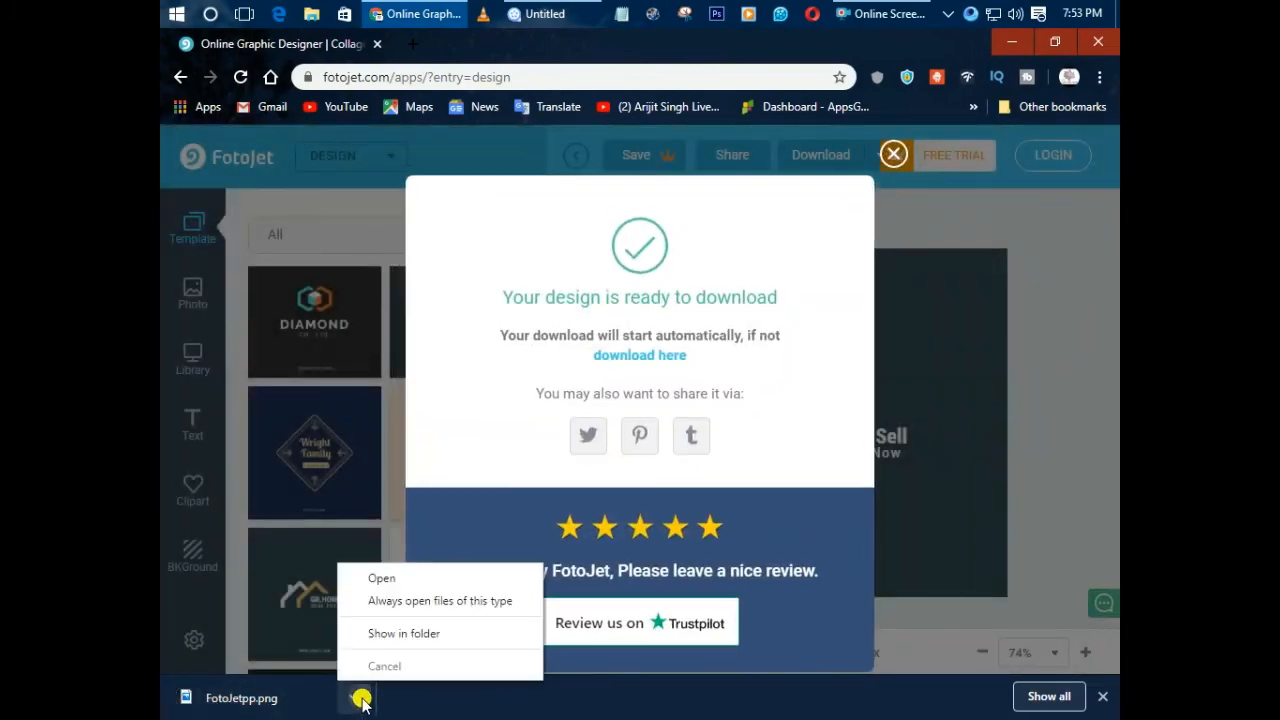
click(392, 638)
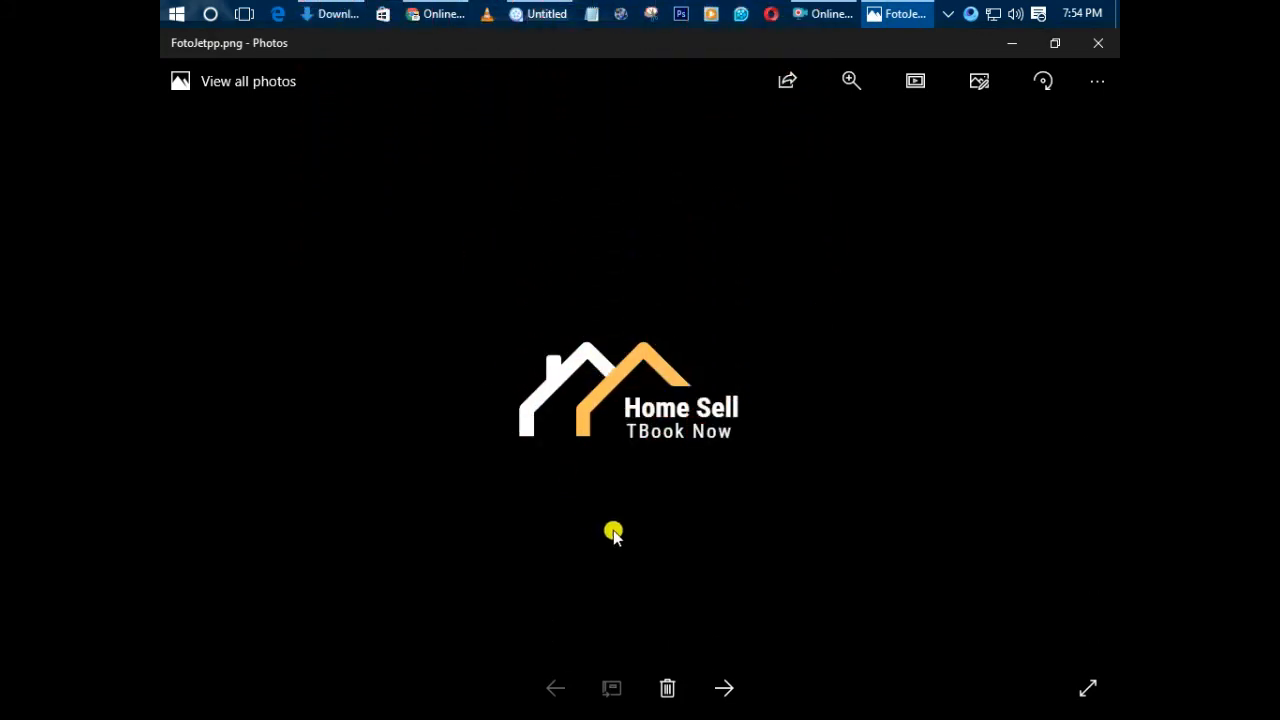
click(1094, 48)
click(1096, 38)
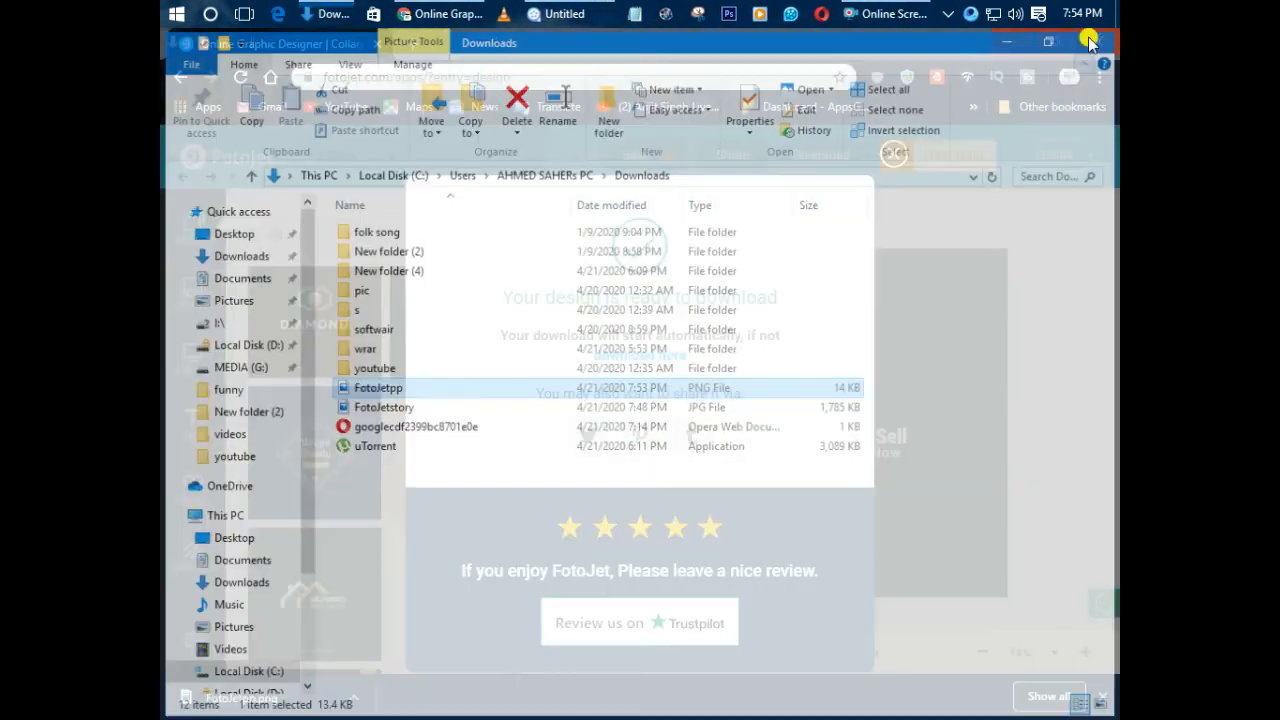